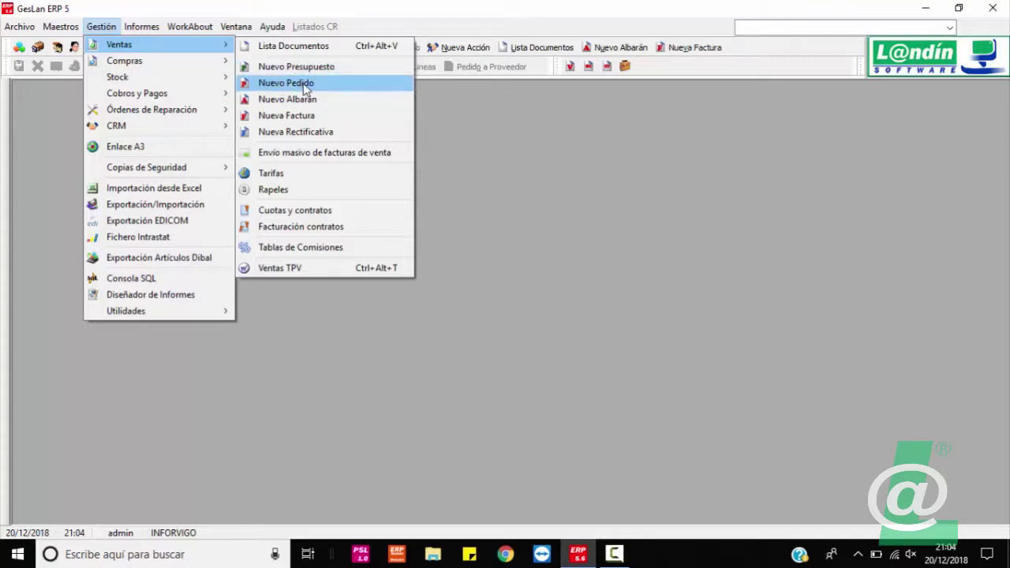
- Create new customer order 18/0000009, keeping the default document series
click(305, 85)
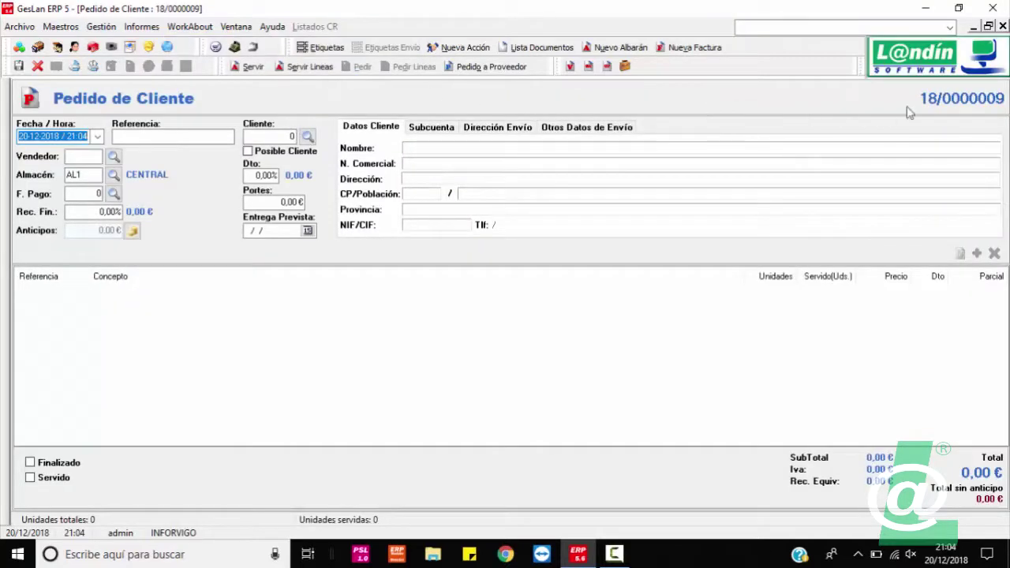
click(985, 107)
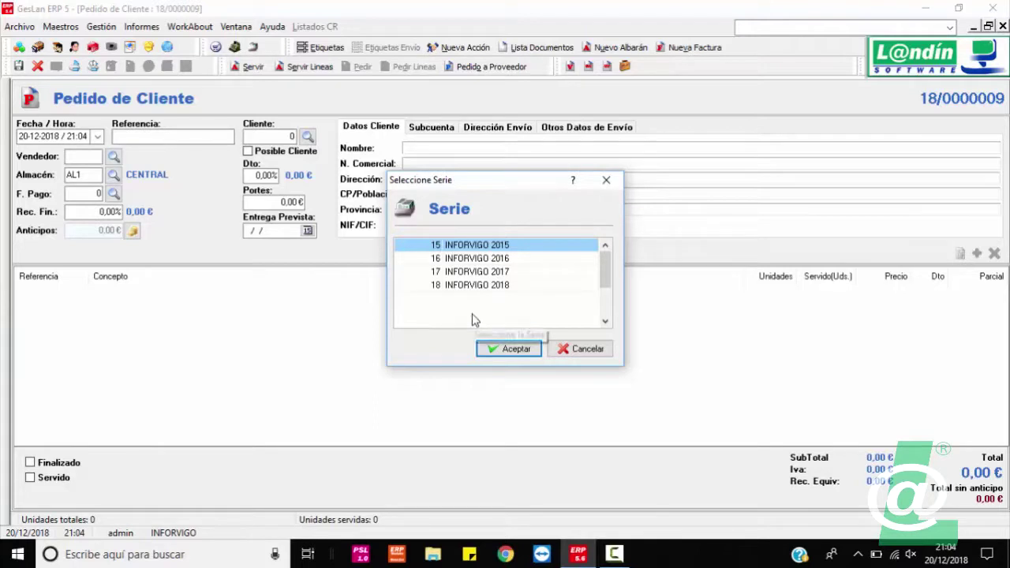
click(606, 180)
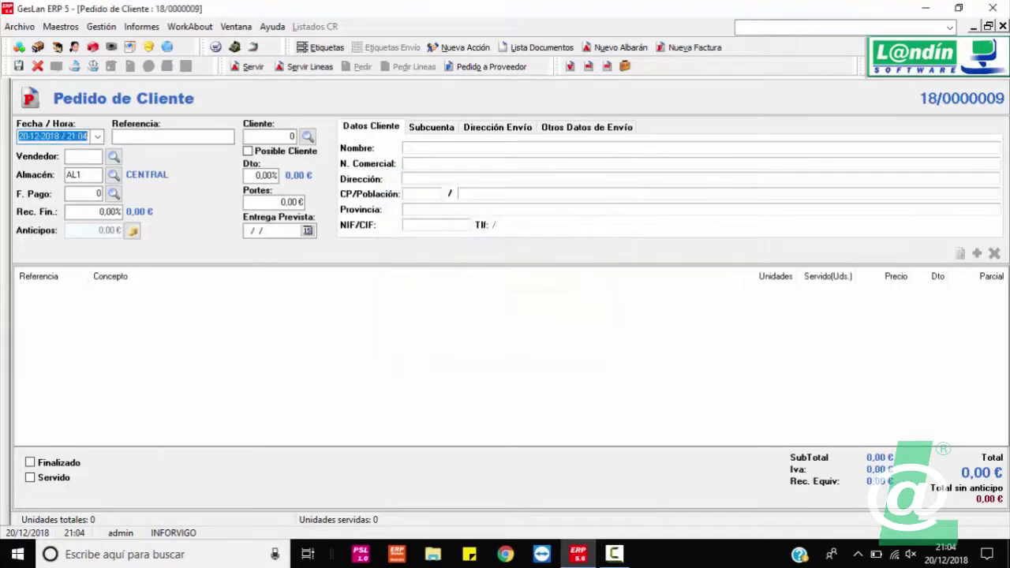
click(20, 27)
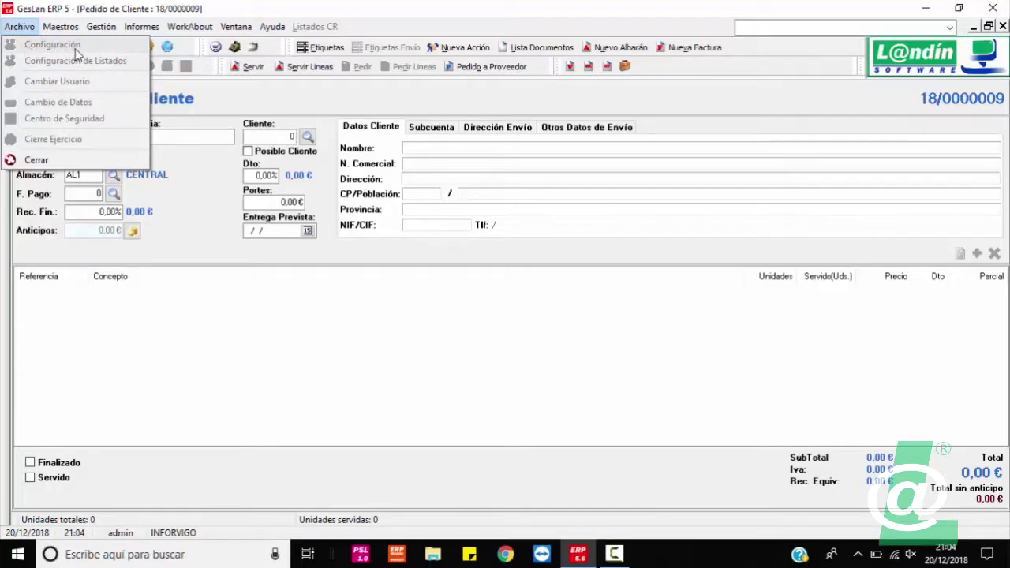
click(867, 103)
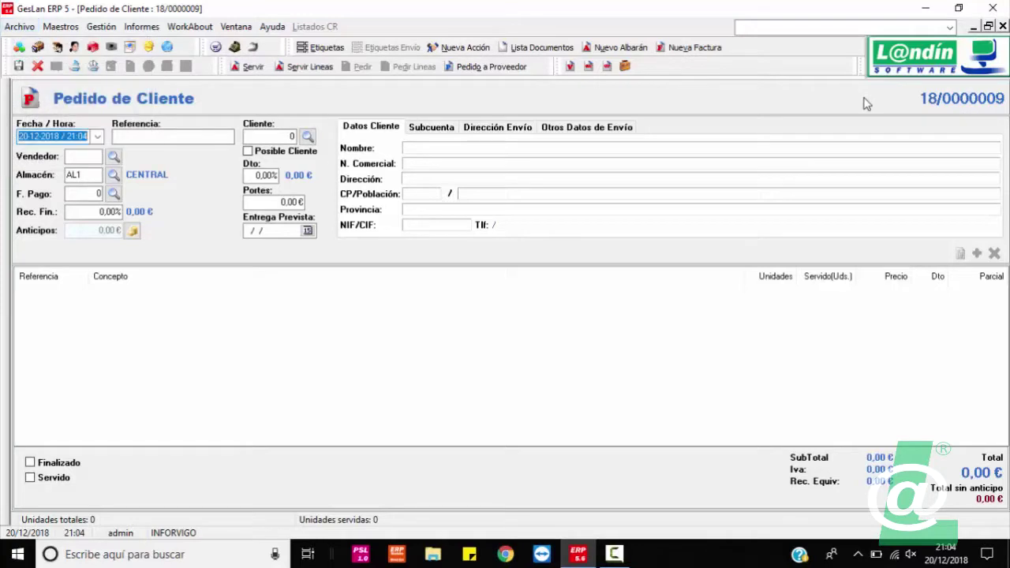
click(939, 107)
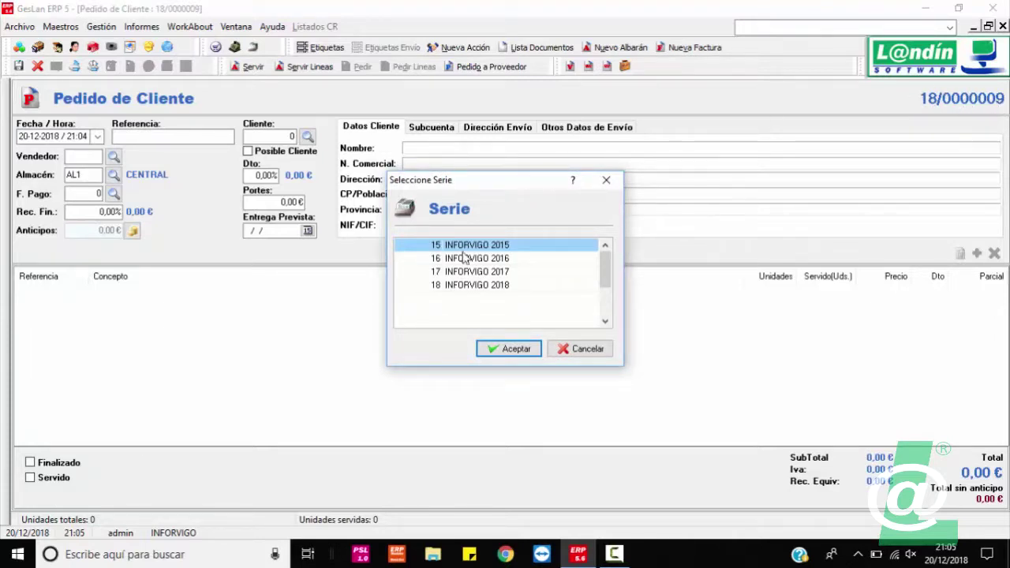
click(607, 181)
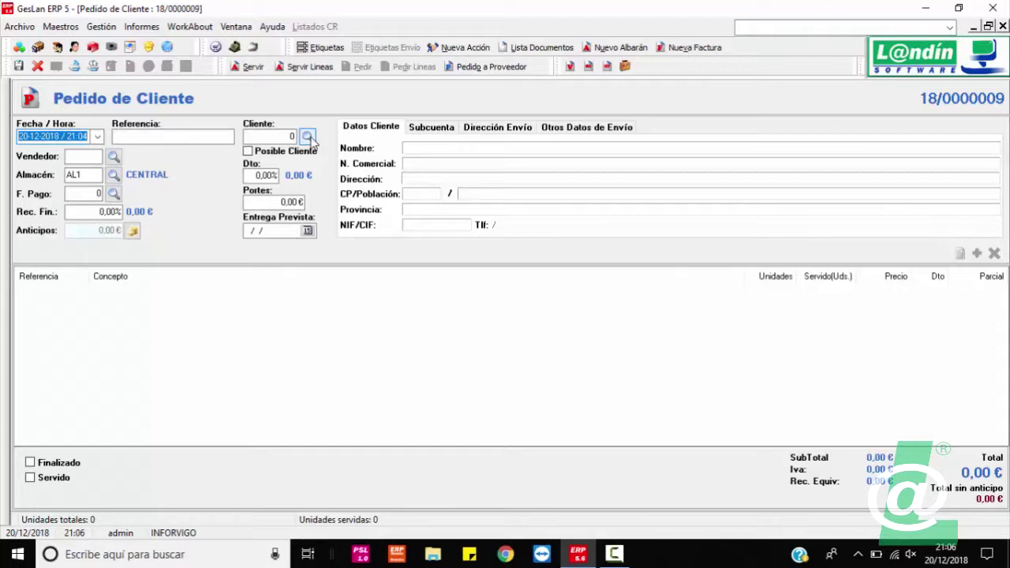
- Assign client SOLURENT AROUSA, S.L.U. and review its subaccount and shipping address details
click(308, 137)
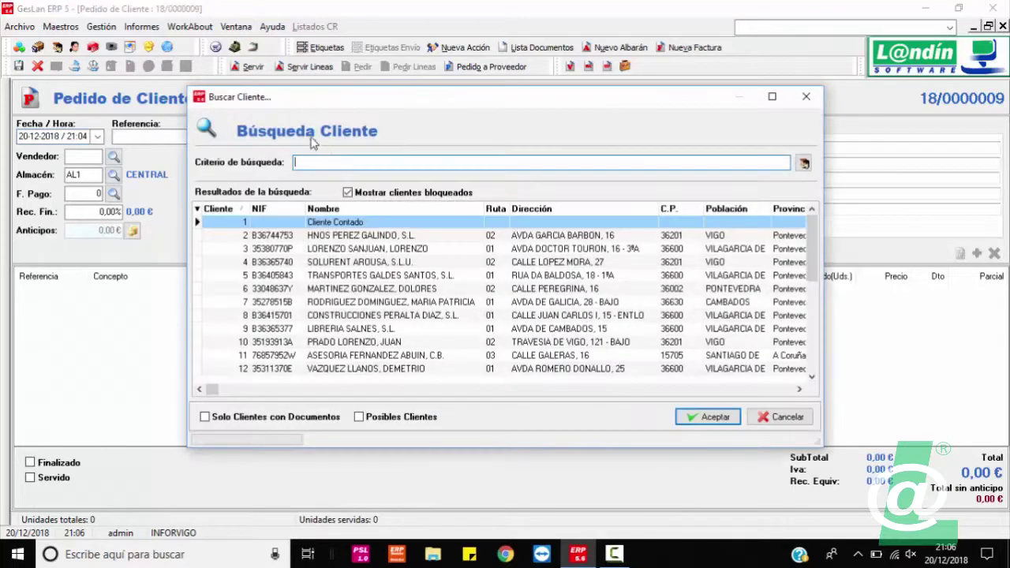
double_click(392, 263)
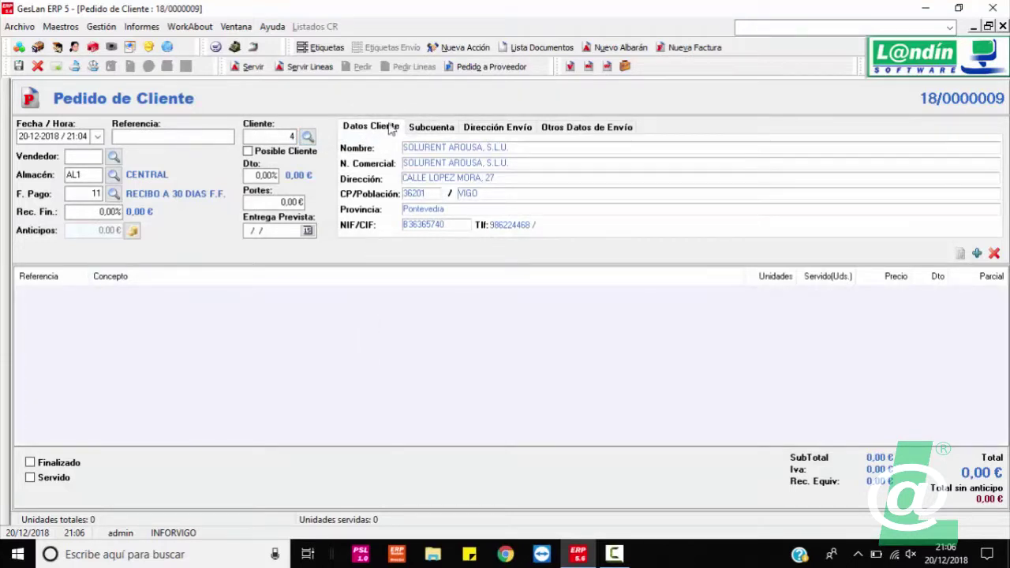
click(444, 130)
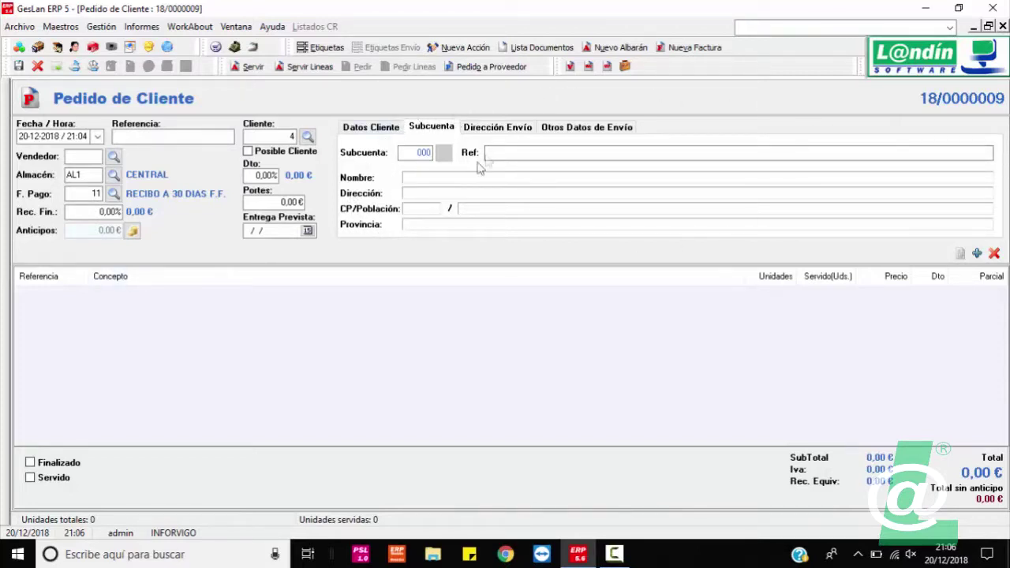
click(514, 129)
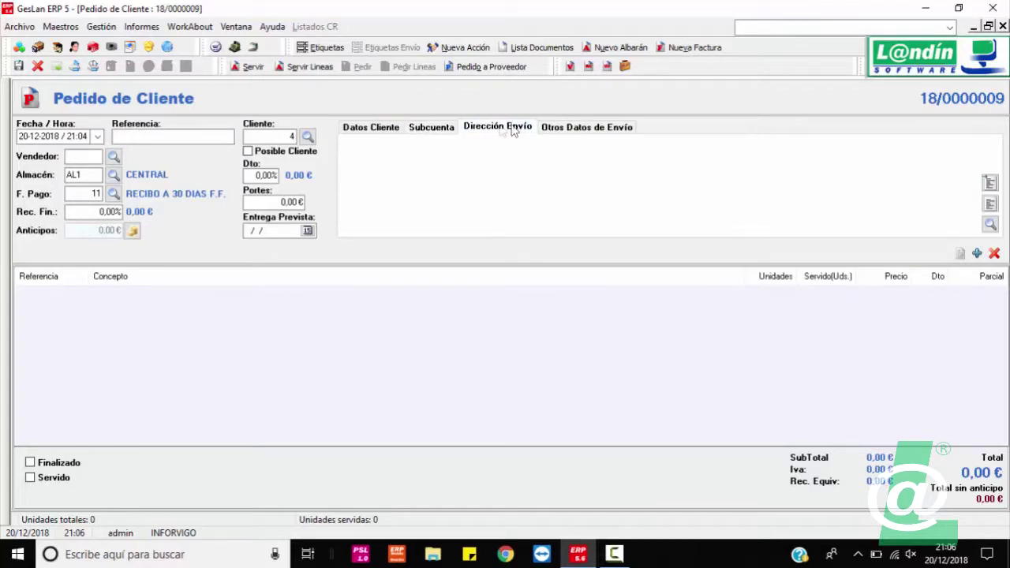
- Change the customer to client 2, HNOS PEREZ GALINDO, S.L., and list its subaccounts
click(292, 136)
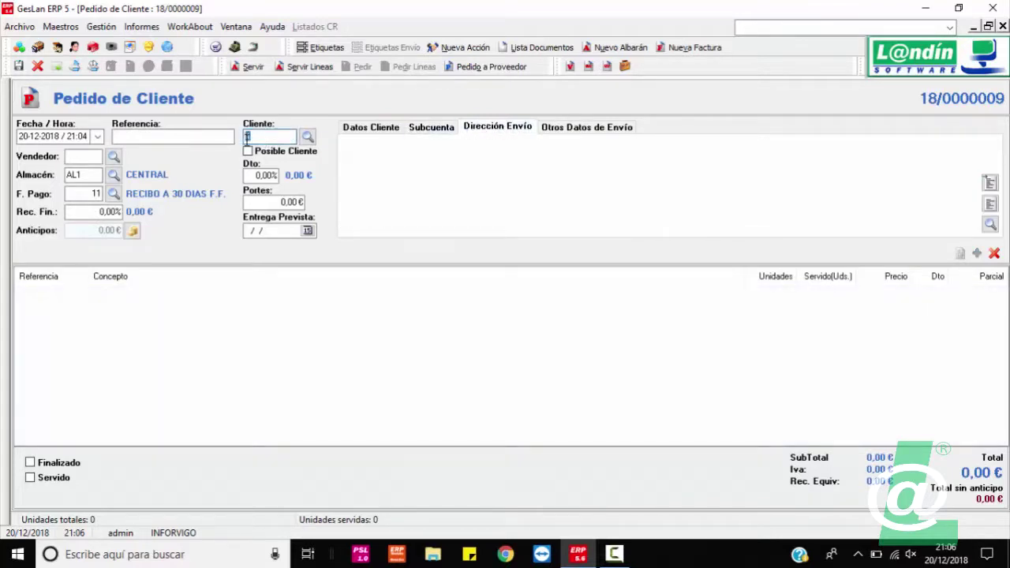
text(2)
key(Return)
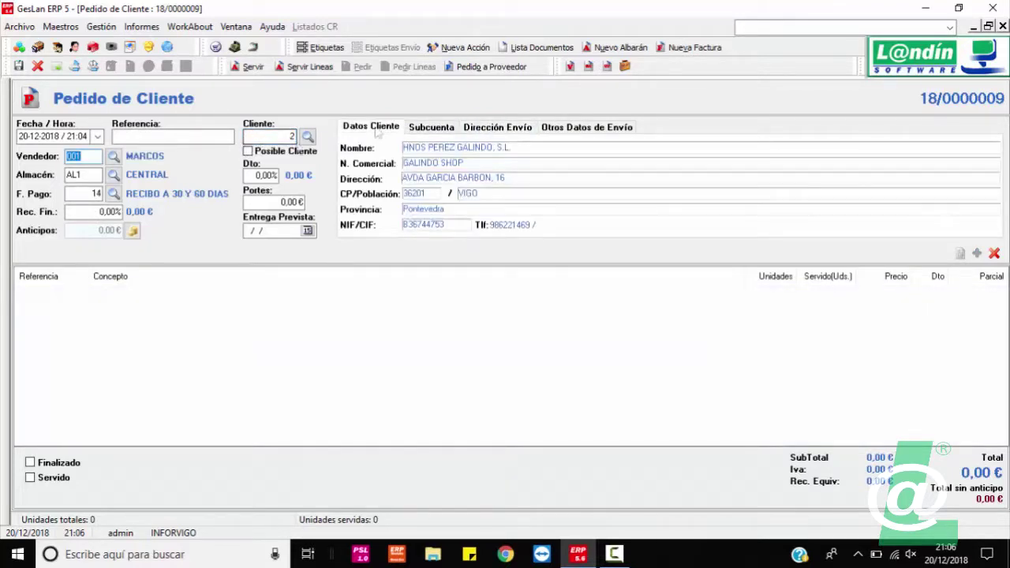
click(441, 128)
click(442, 154)
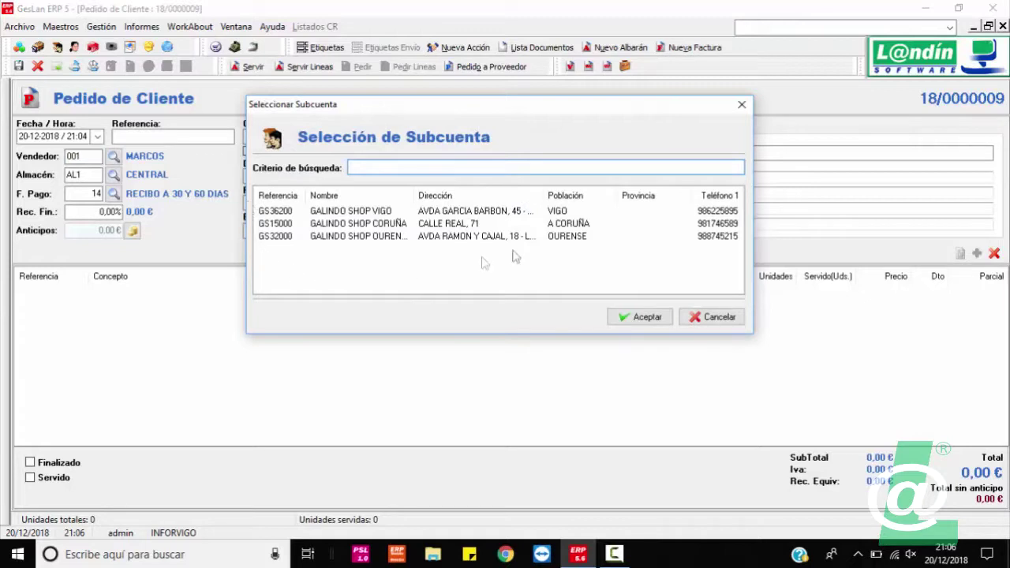
- Leave the subaccount unchanged and ship to TIENDA CORUÑA at CALLE REAL, 5, A CORUÑA
click(742, 105)
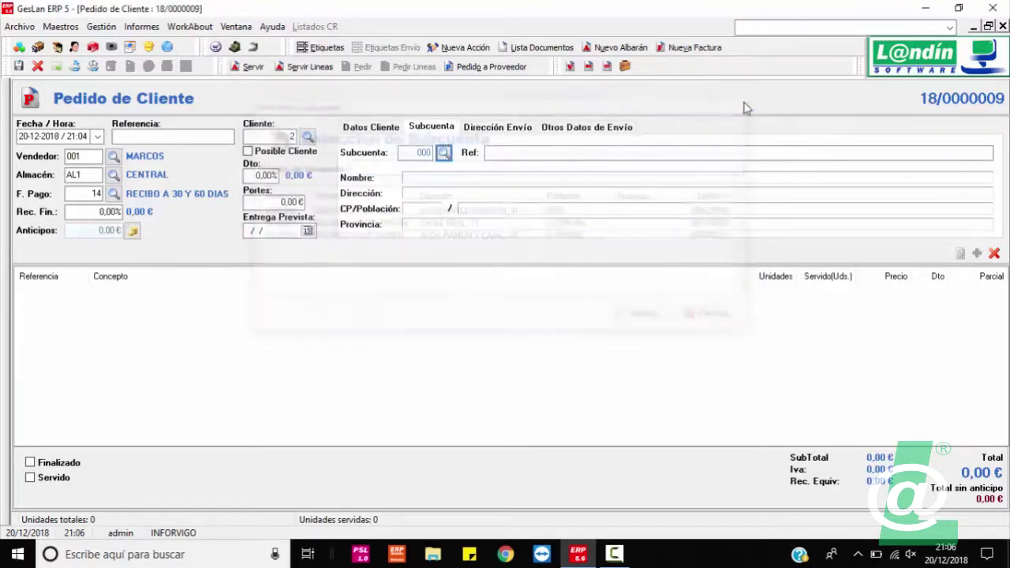
click(494, 128)
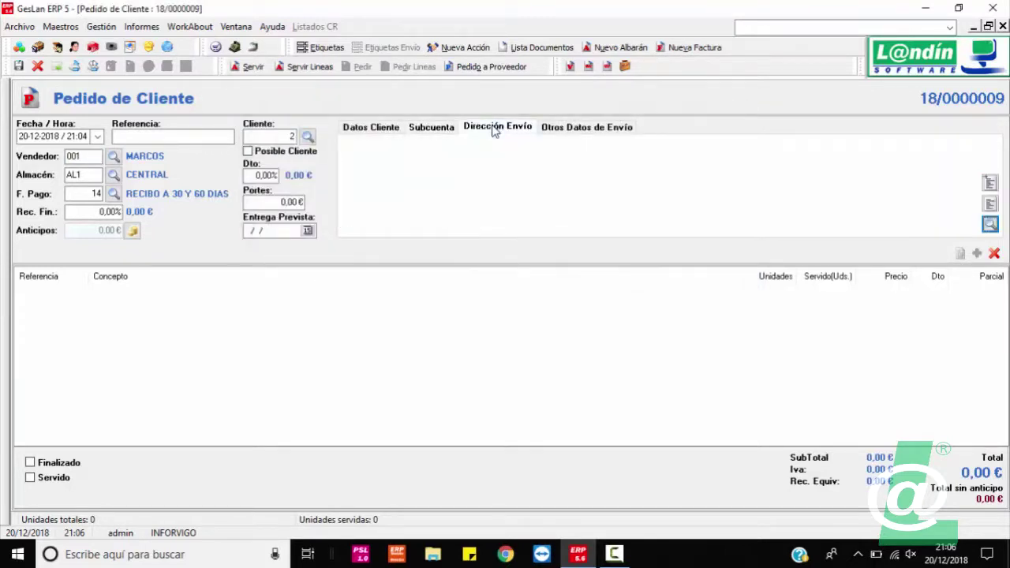
click(991, 225)
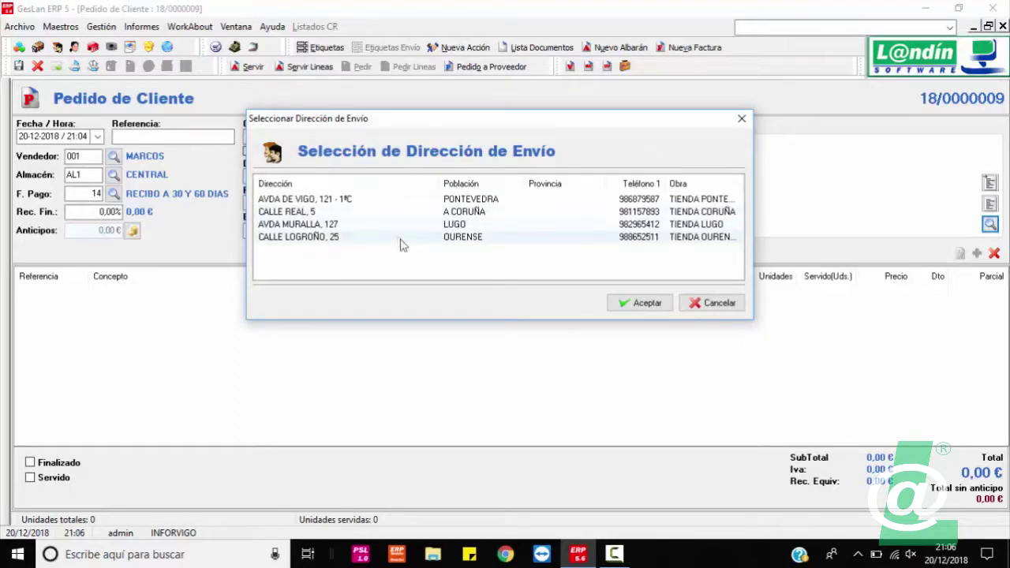
double_click(482, 213)
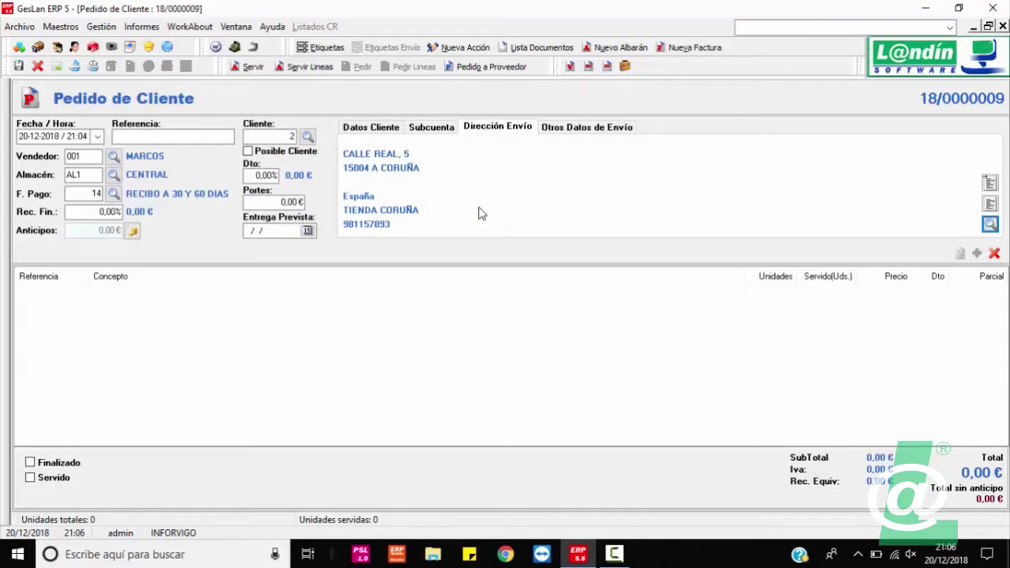
click(572, 130)
- Set the shipping method to MEDIOS PROPIOS with carrier LA PROPIA EMPRESA
click(441, 156)
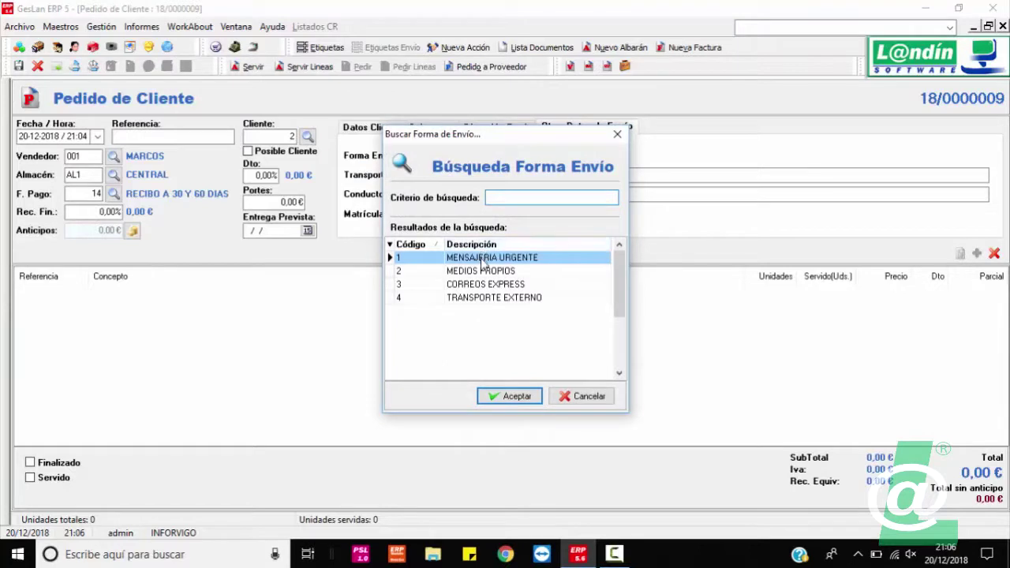
double_click(483, 272)
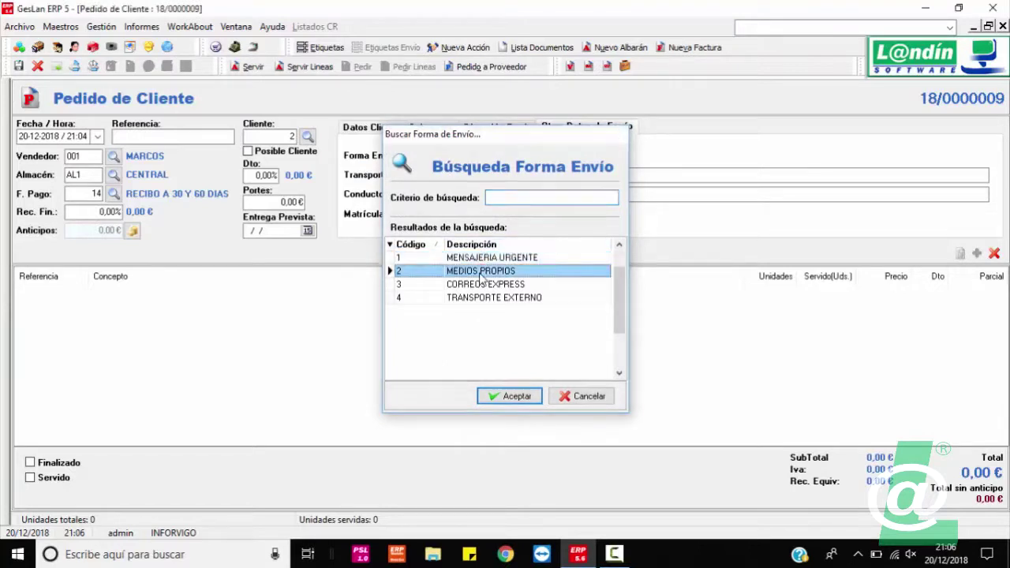
click(409, 175)
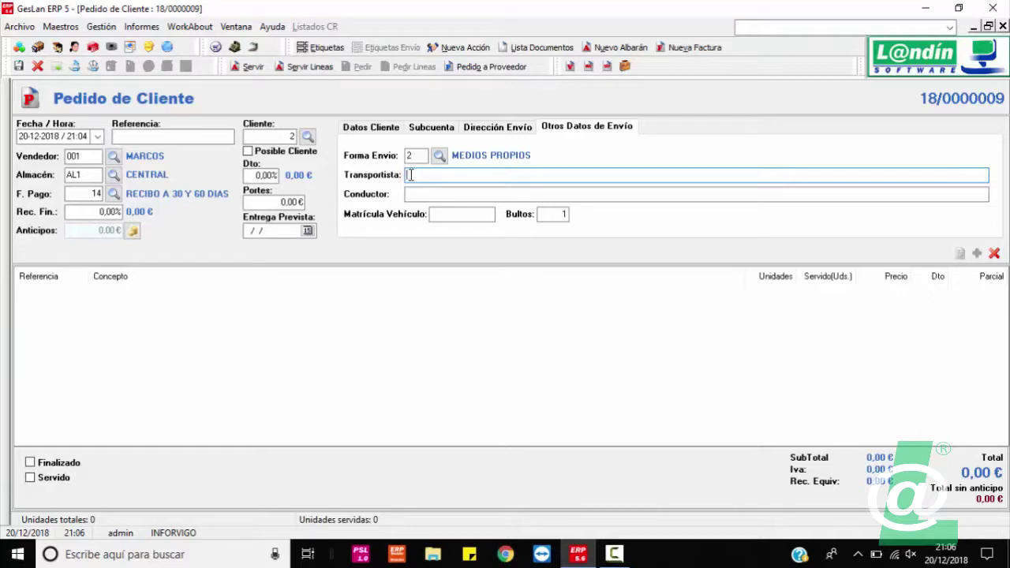
text(LA PROPIA EMPRES)
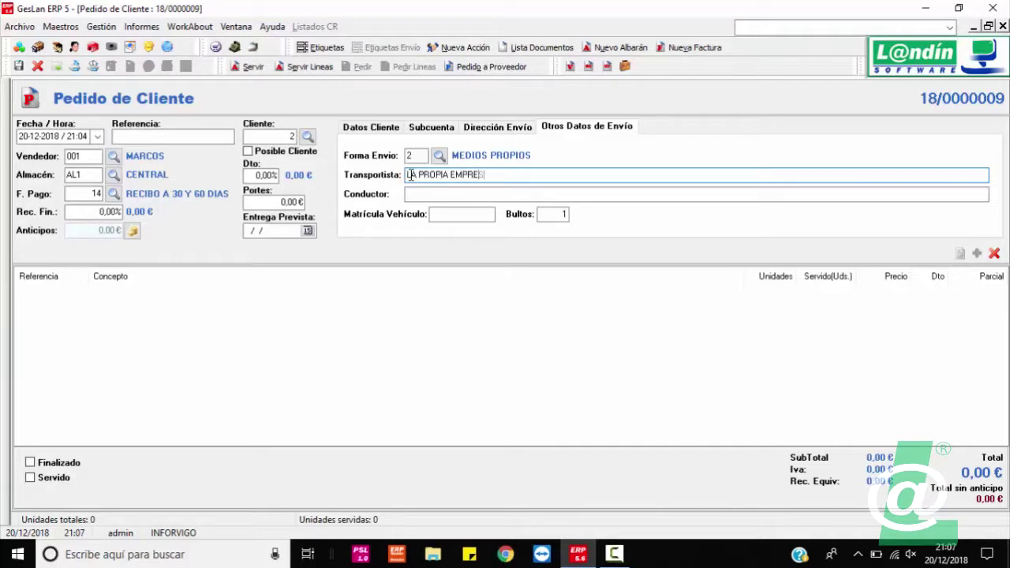
text(A)
click(414, 195)
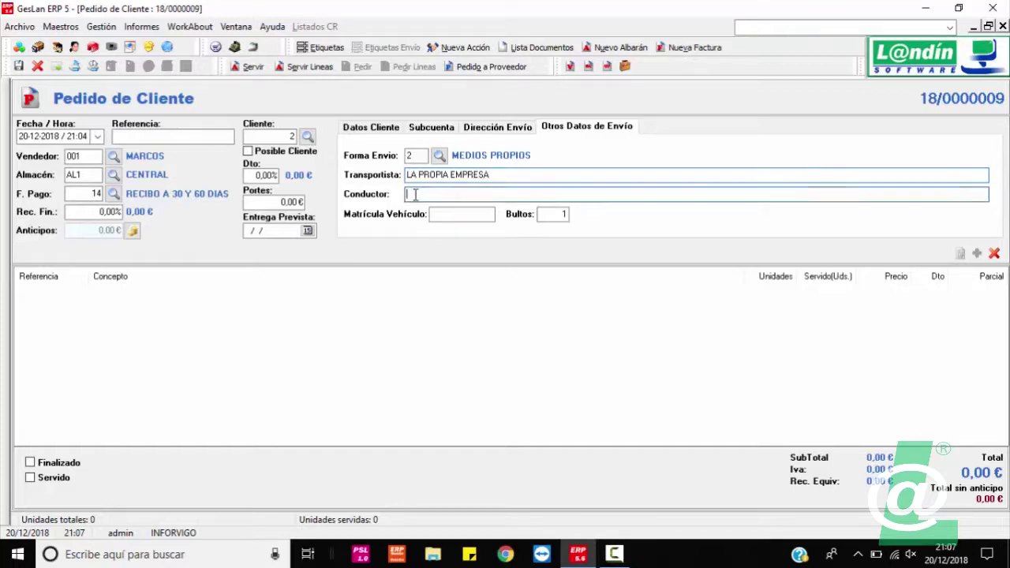
text(DAVID TORRES)
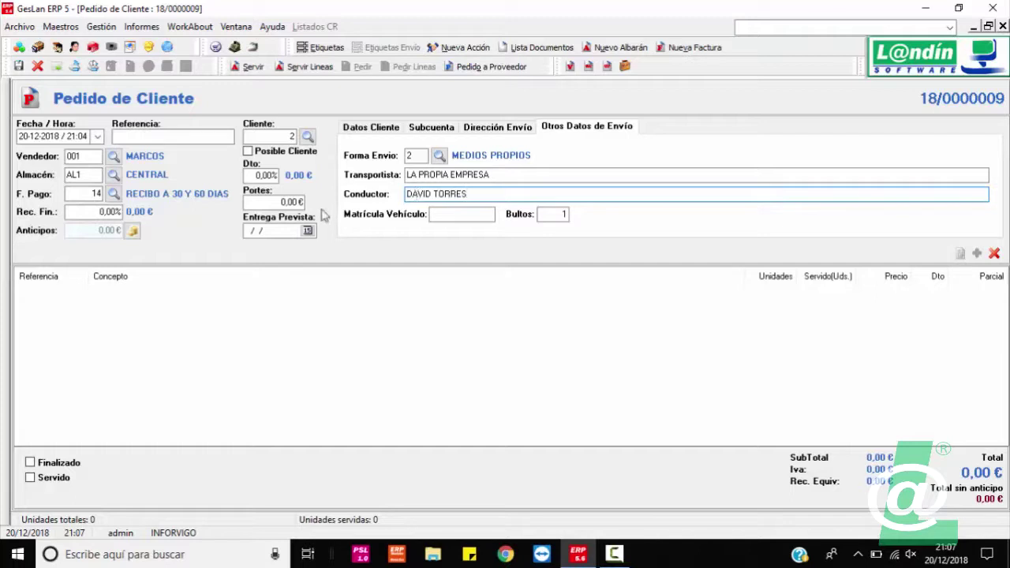
click(443, 214)
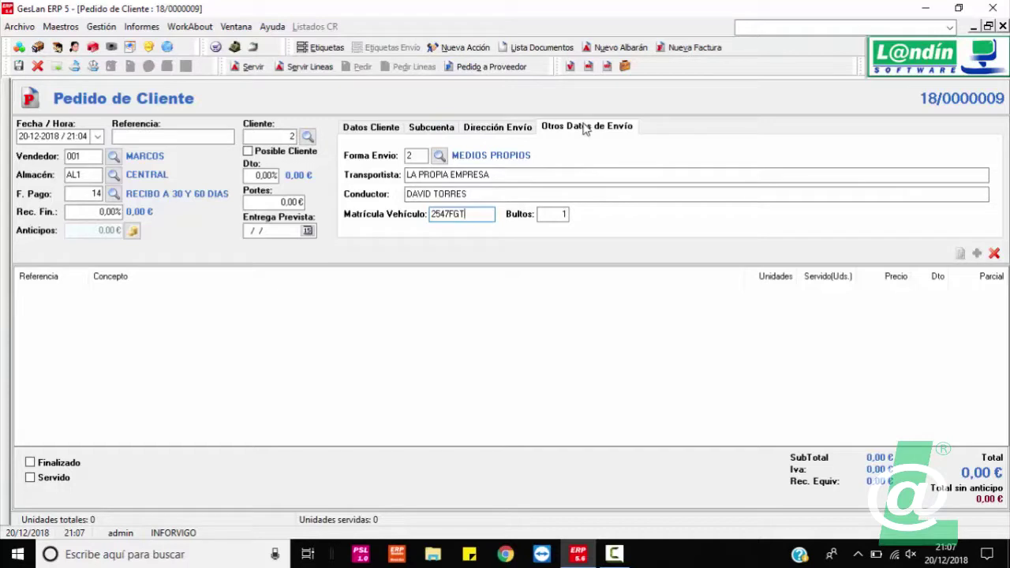
click(365, 131)
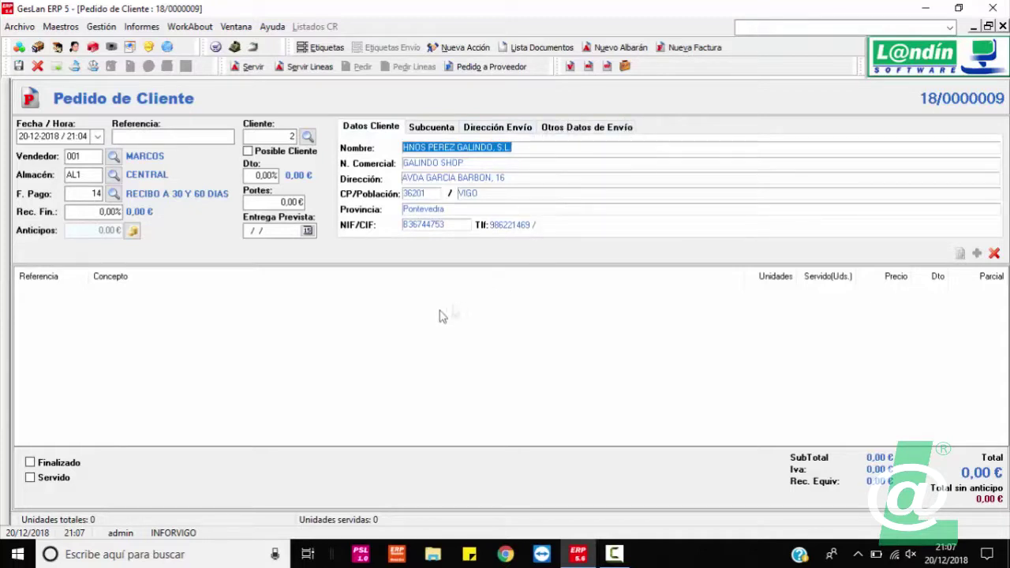
click(962, 255)
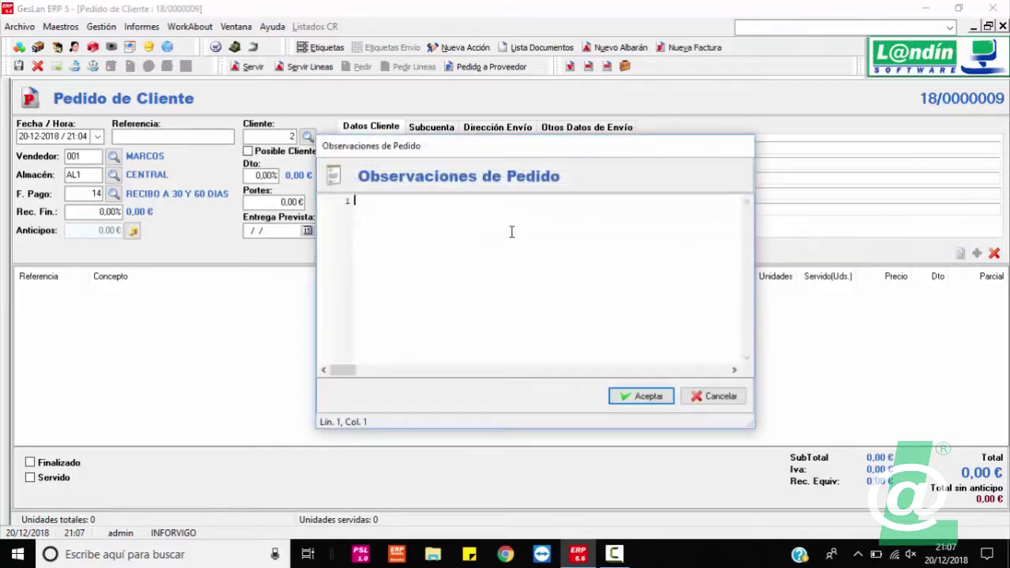
click(730, 401)
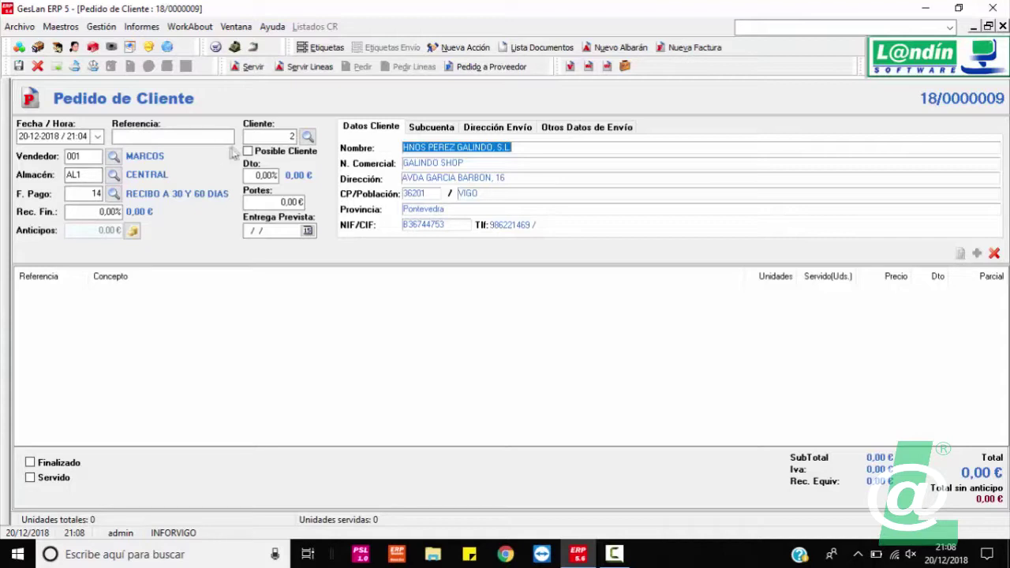
- Check the warehouse list without changing it, then bring up the Entrega Prevista calendar
click(114, 175)
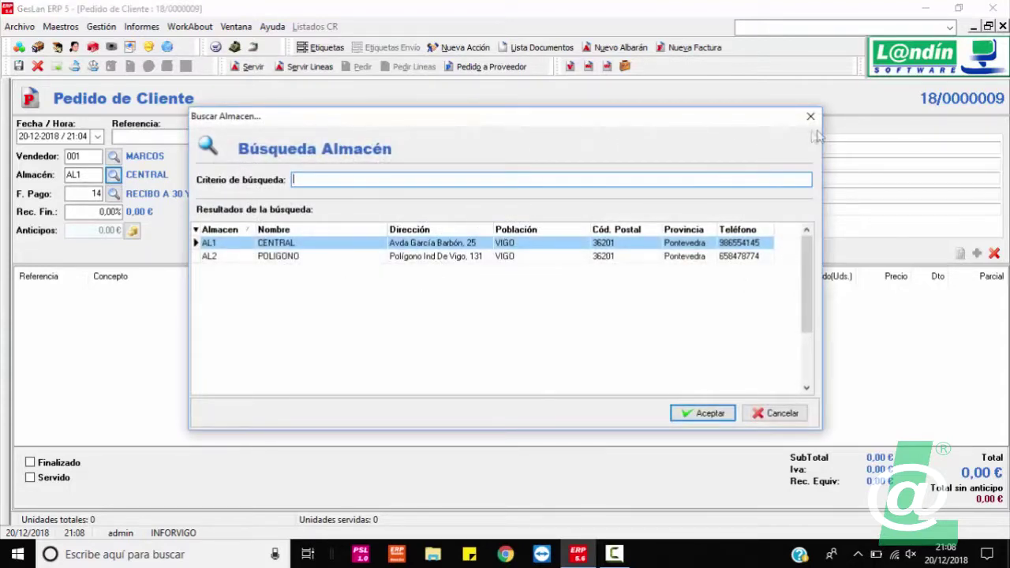
click(810, 117)
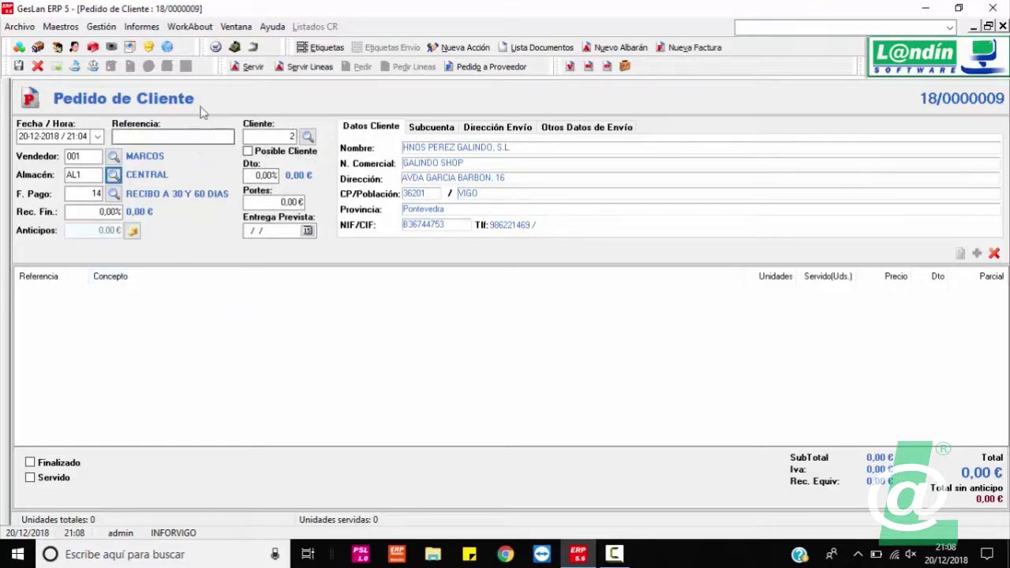
click(307, 230)
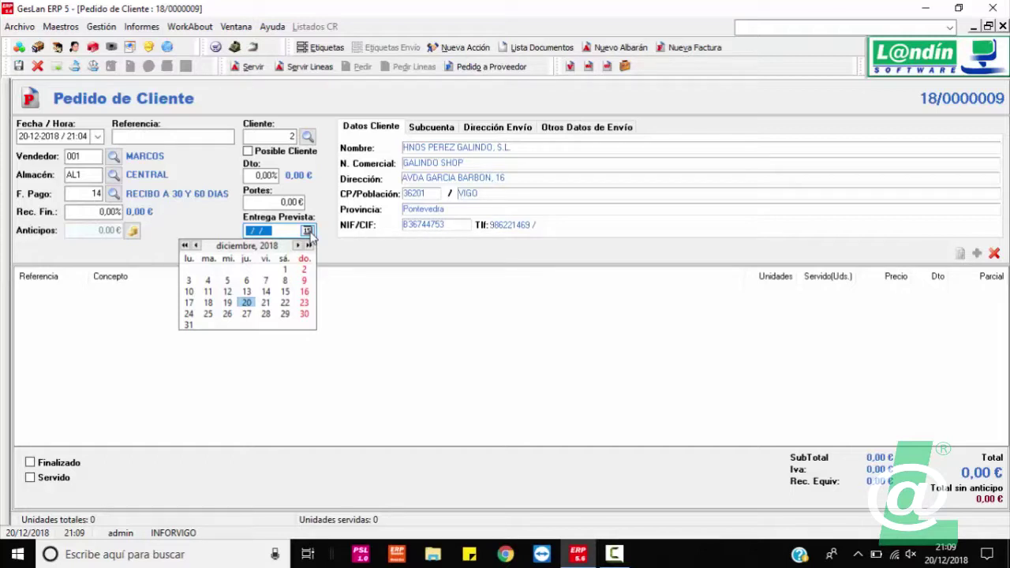
- Set the expected delivery date to 27/12/2018, correcting an initial pick of 7 December
click(266, 281)
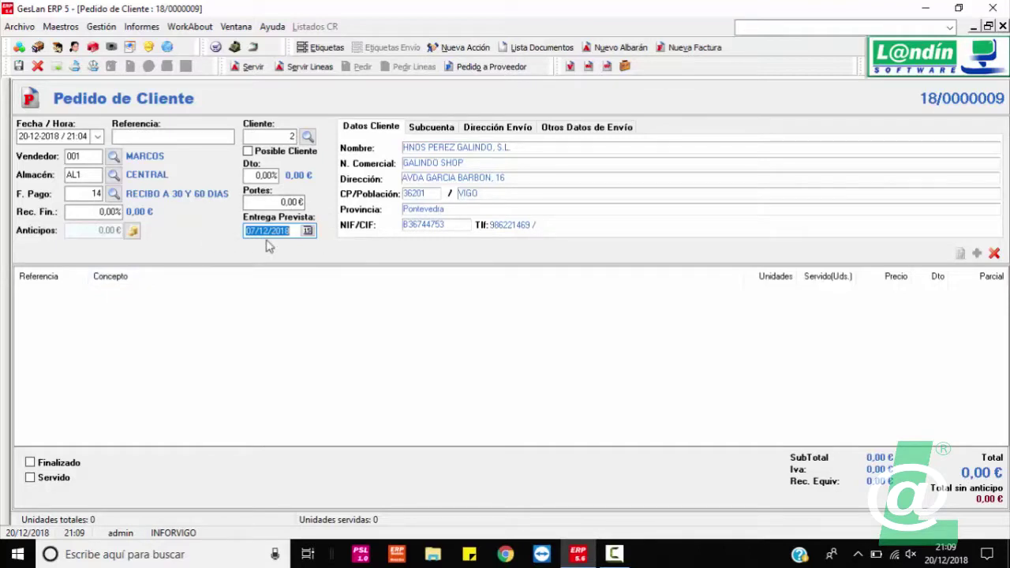
click(310, 231)
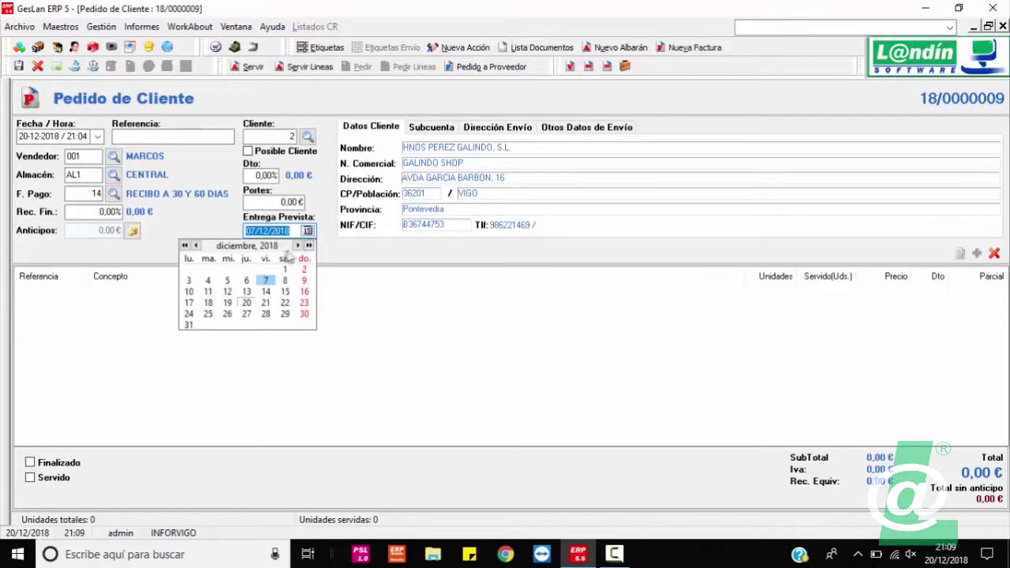
click(246, 314)
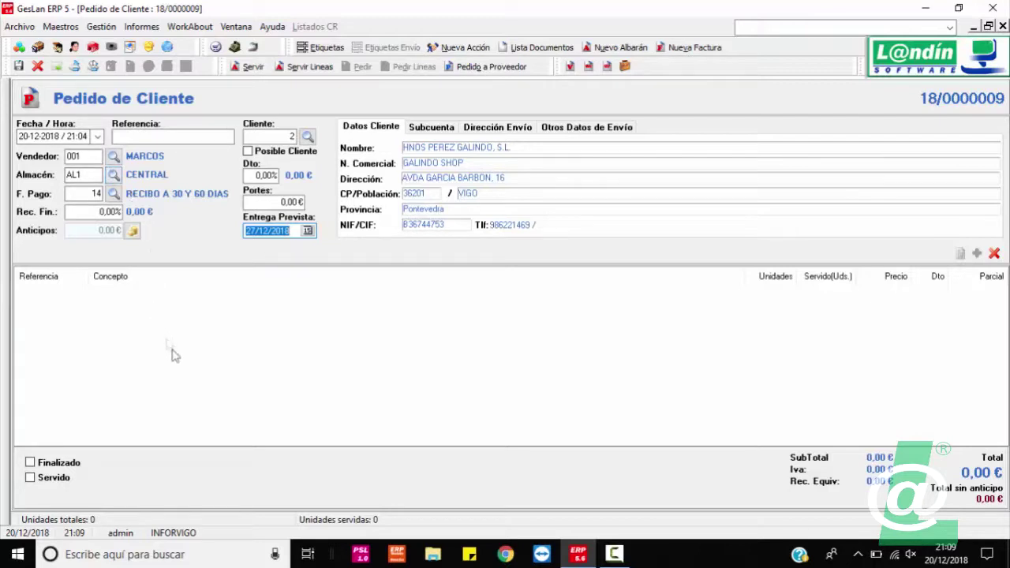
click(195, 313)
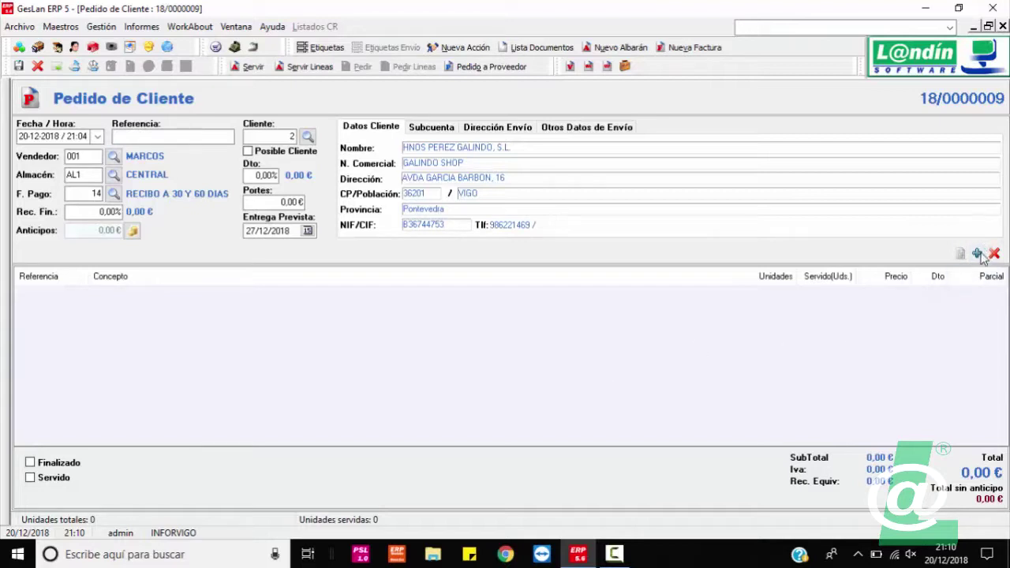
right_click(535, 372)
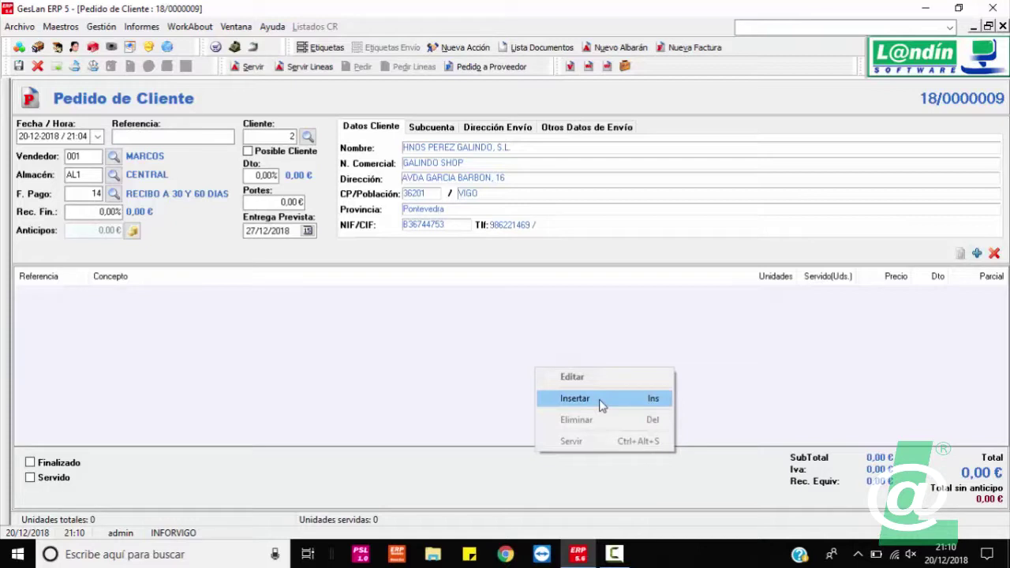
- Insert a line of 5 units of article 0029, SAI LAPARA ONLINE 2000VA, at 525,29 €
click(703, 393)
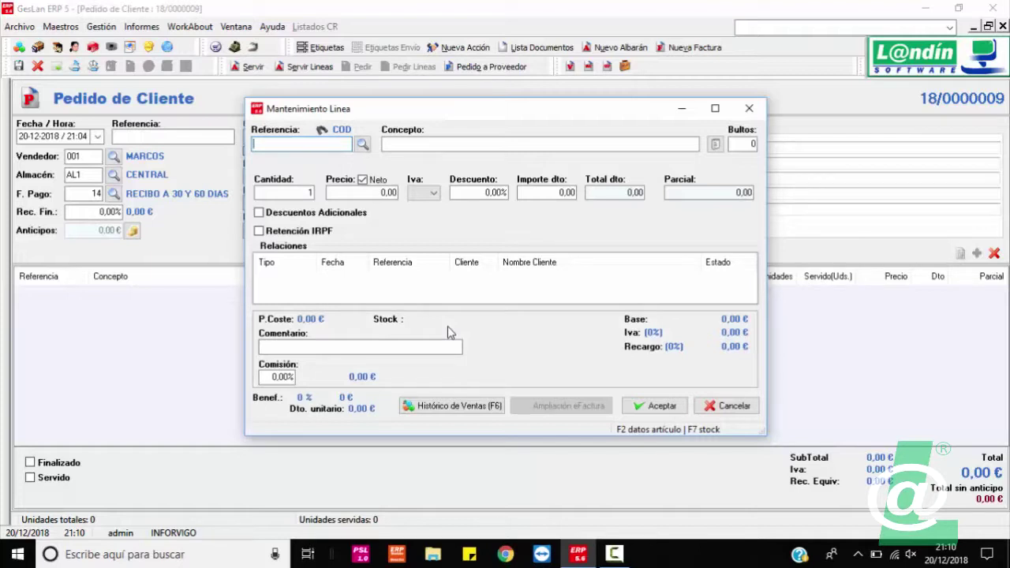
text(SAI)
key(Return)
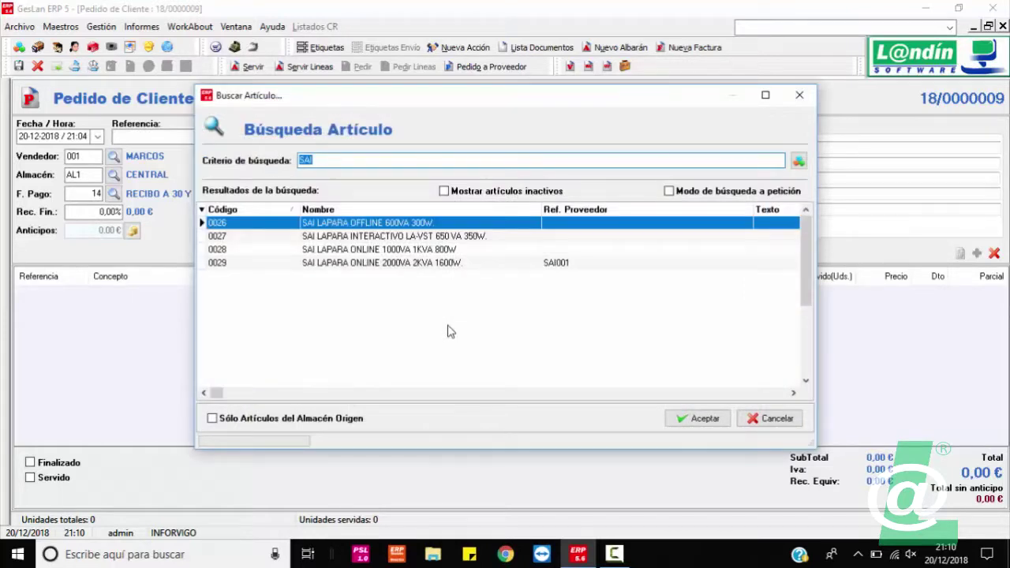
double_click(438, 263)
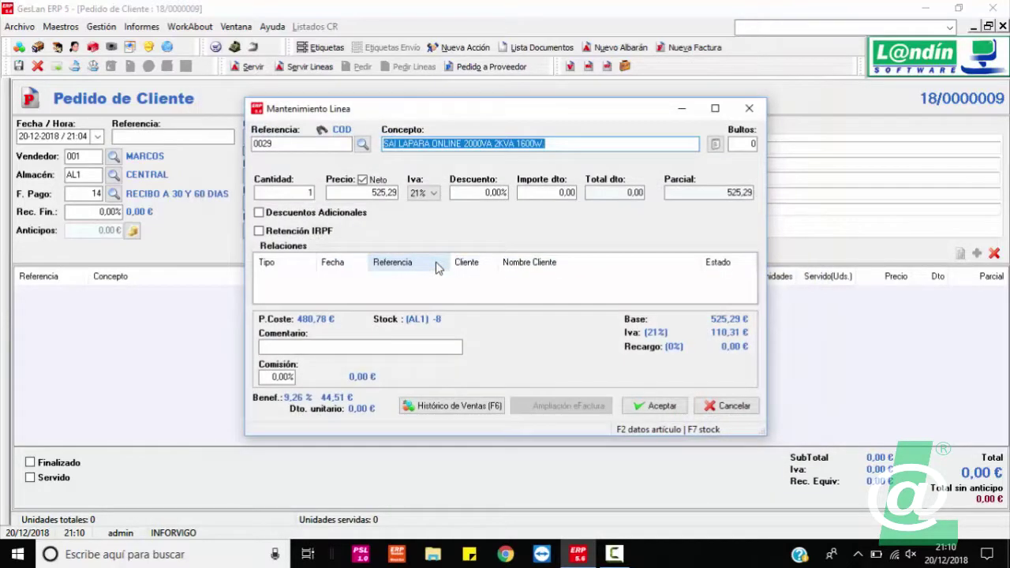
key(Tab)
key(Tab)
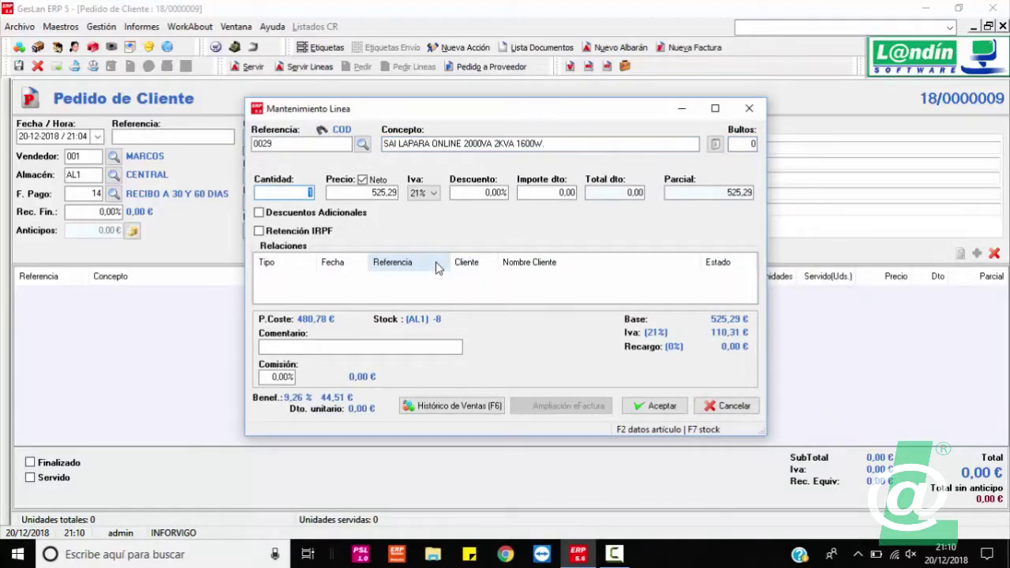
text(5)
key(Tab)
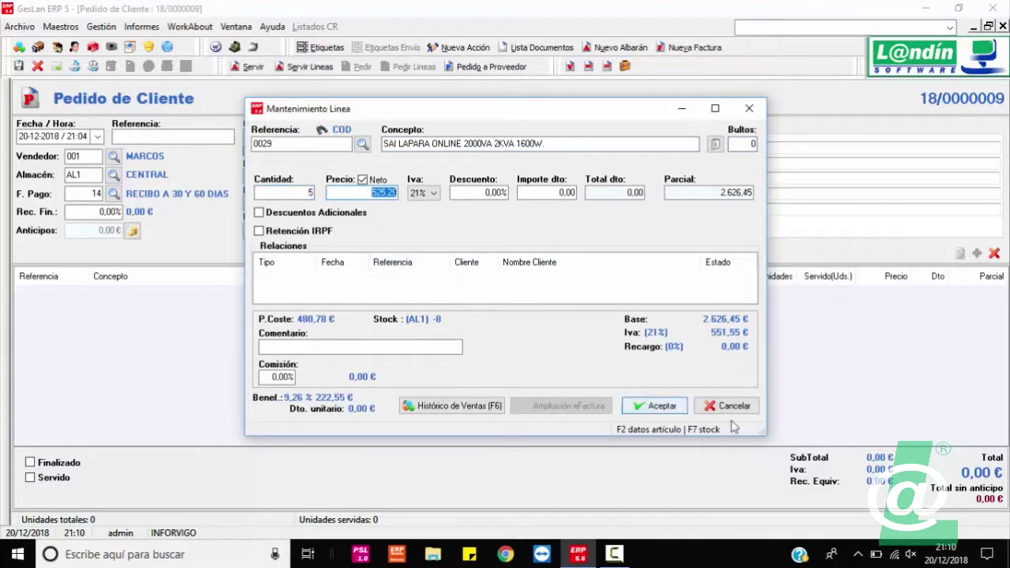
click(661, 407)
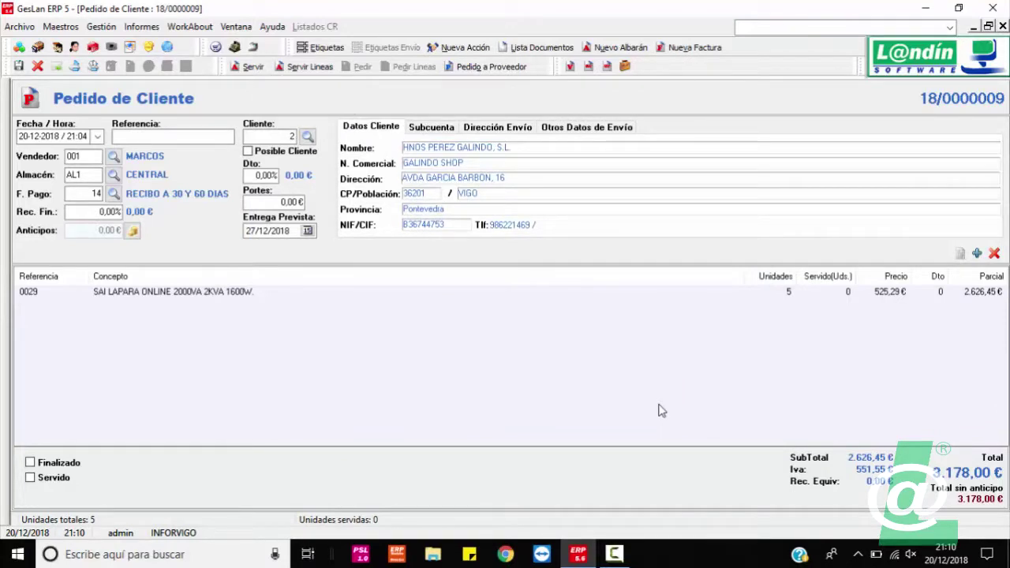
- Add a COBRO EN EFECTIVO advance payment of 500,00 € to the order
click(133, 231)
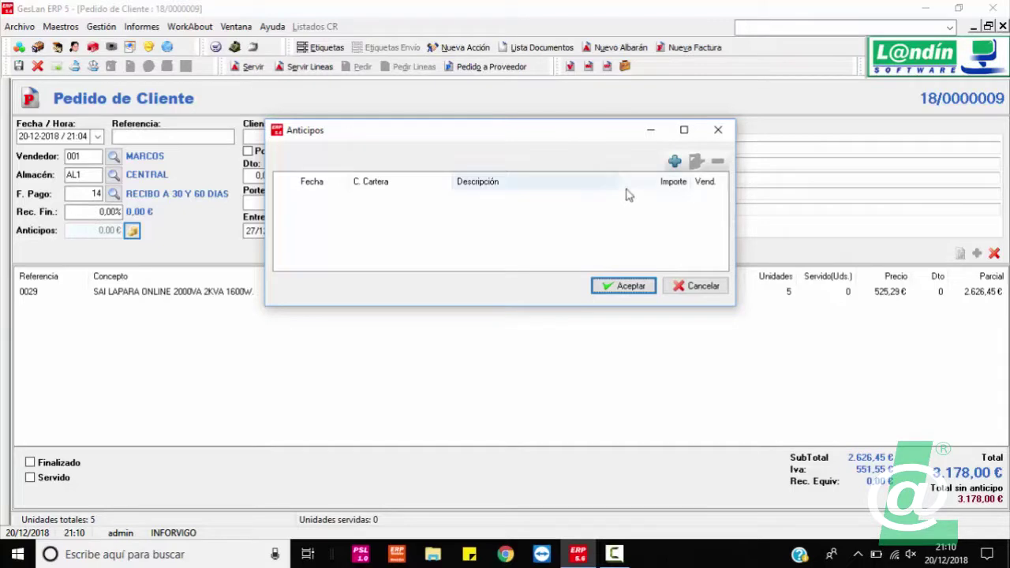
click(674, 162)
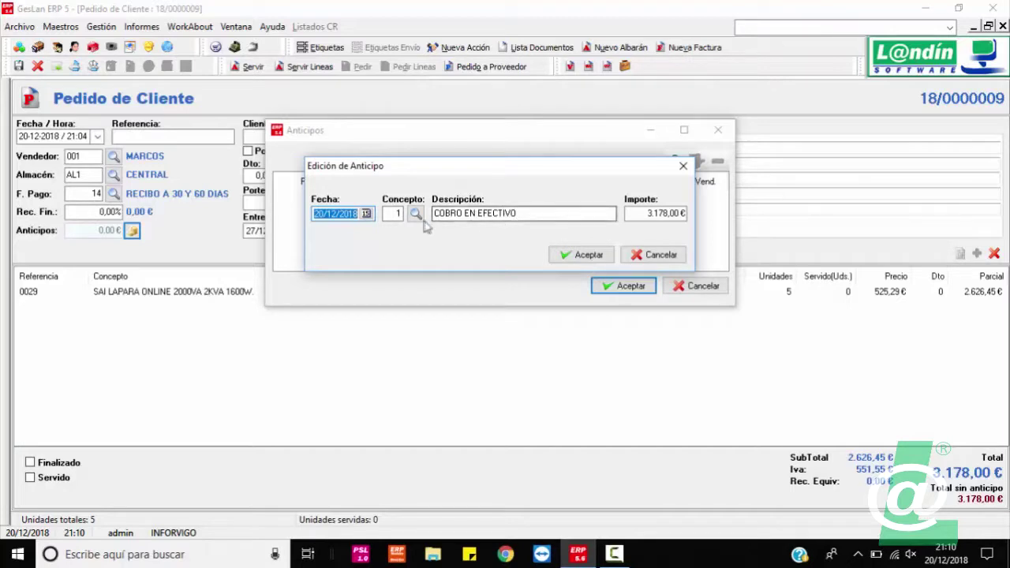
click(417, 215)
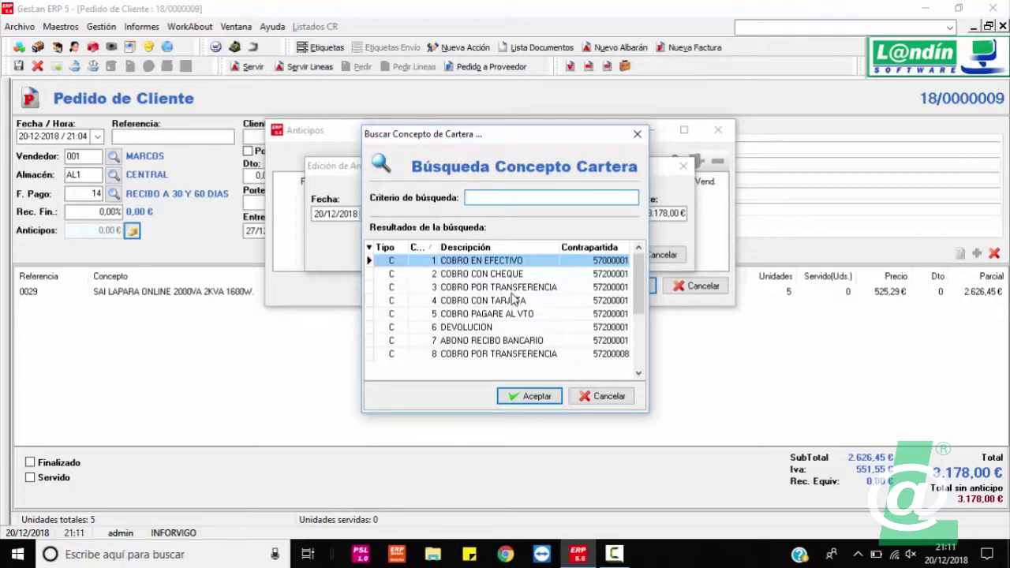
click(637, 135)
click(631, 214)
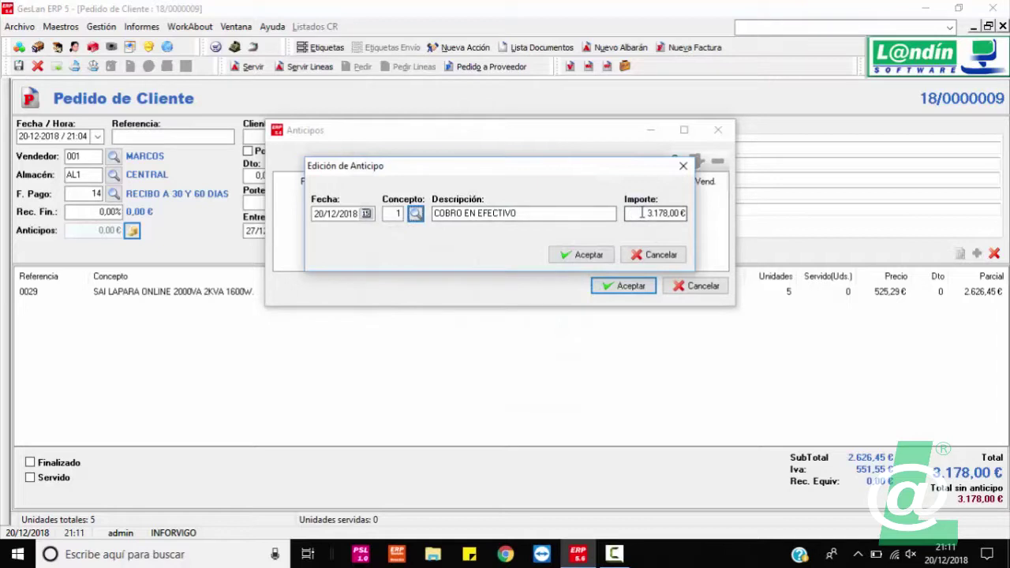
drag(632, 214, 663, 213)
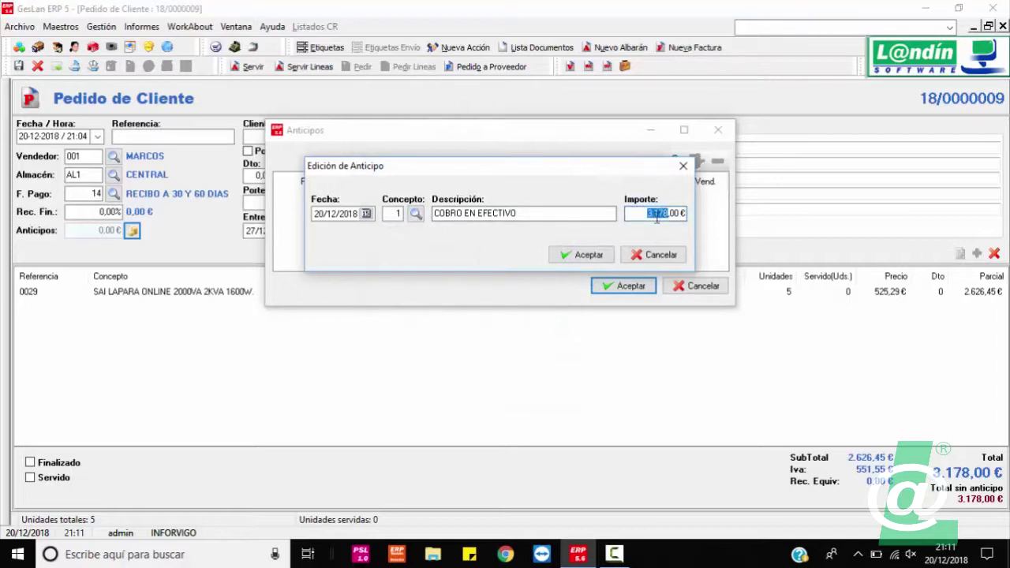
text(500)
click(583, 254)
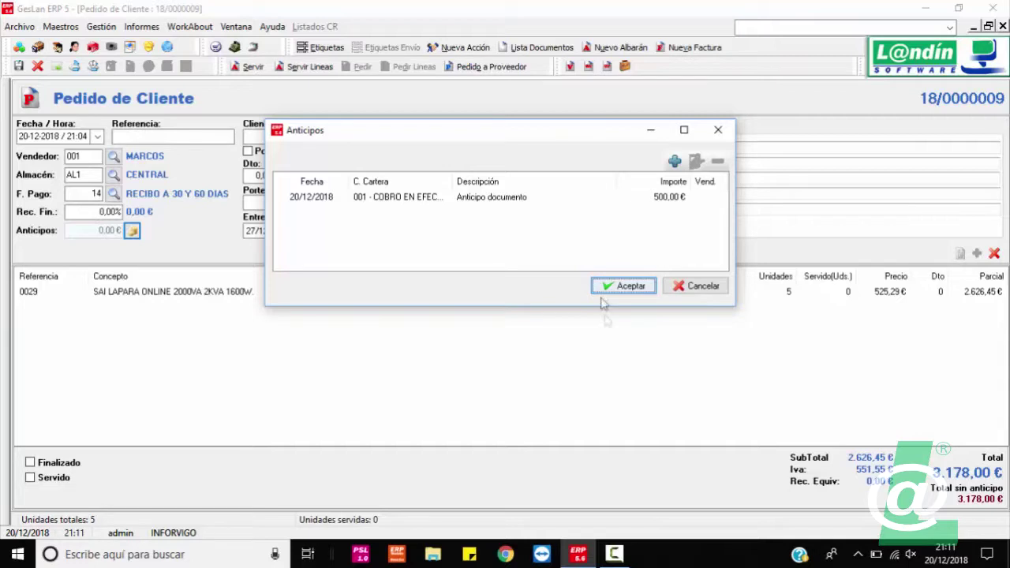
click(635, 288)
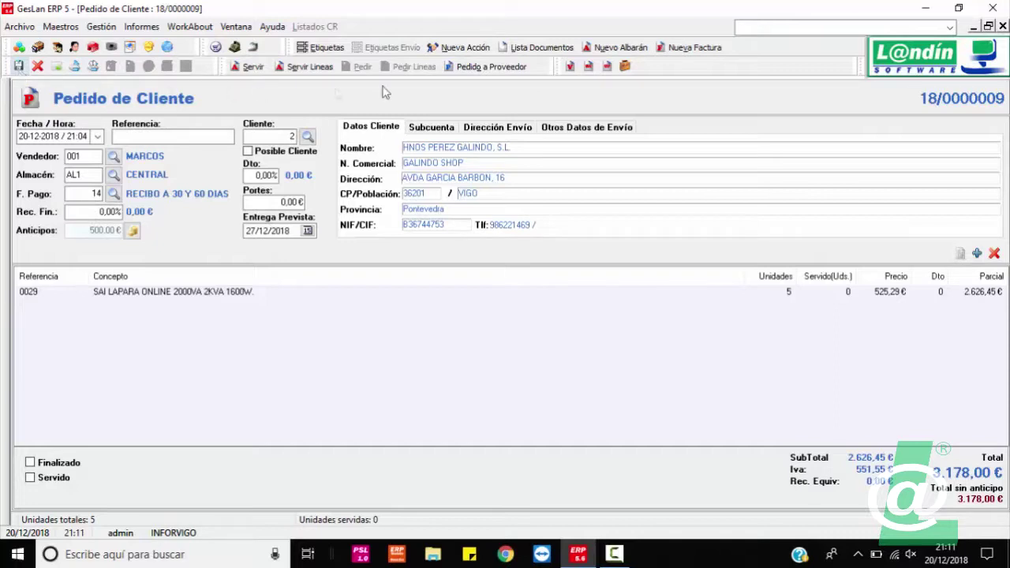
- Save order 18/0000009 without e-mailing it and close blank order 18/0000010
click(19, 66)
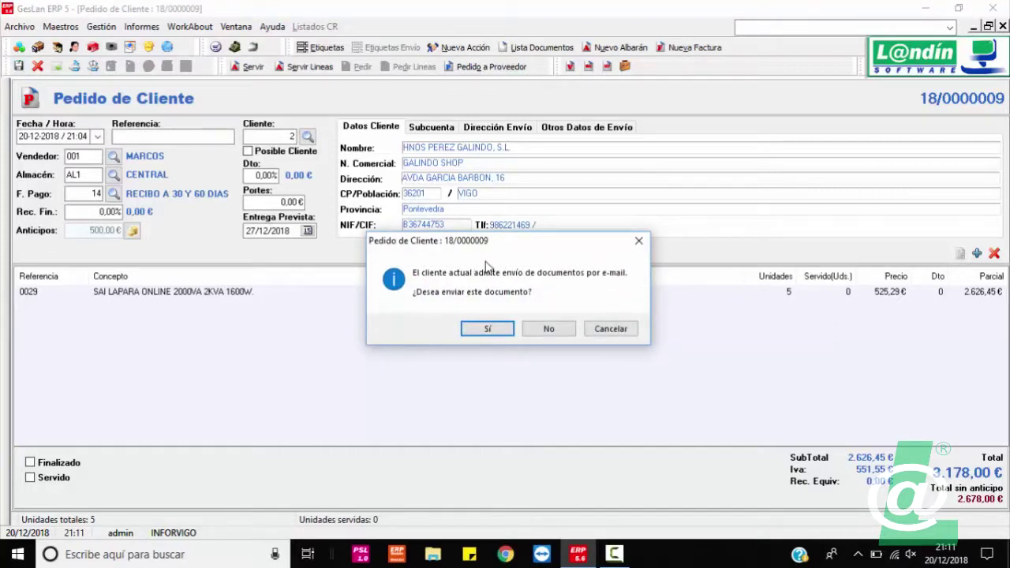
click(566, 330)
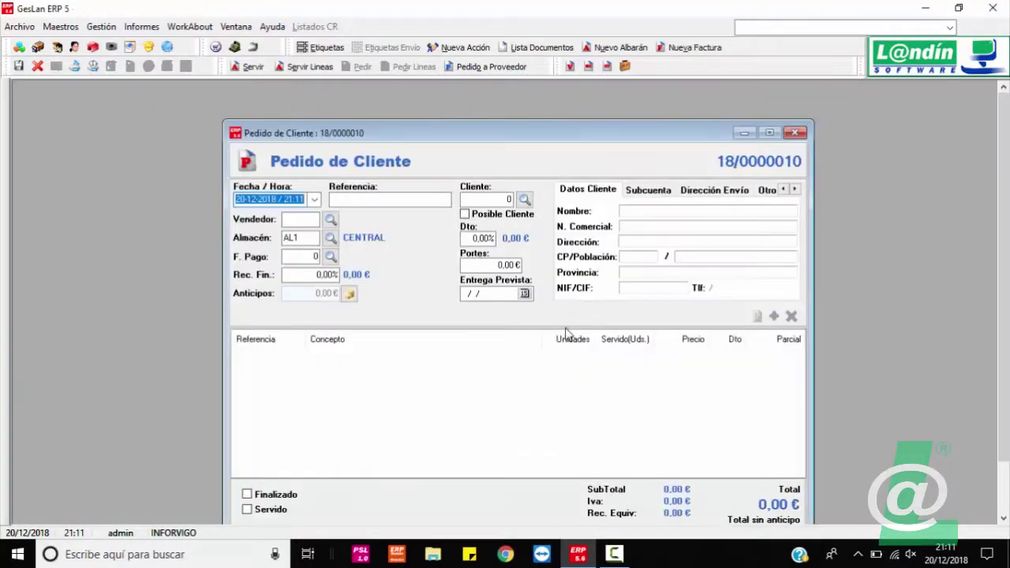
click(795, 132)
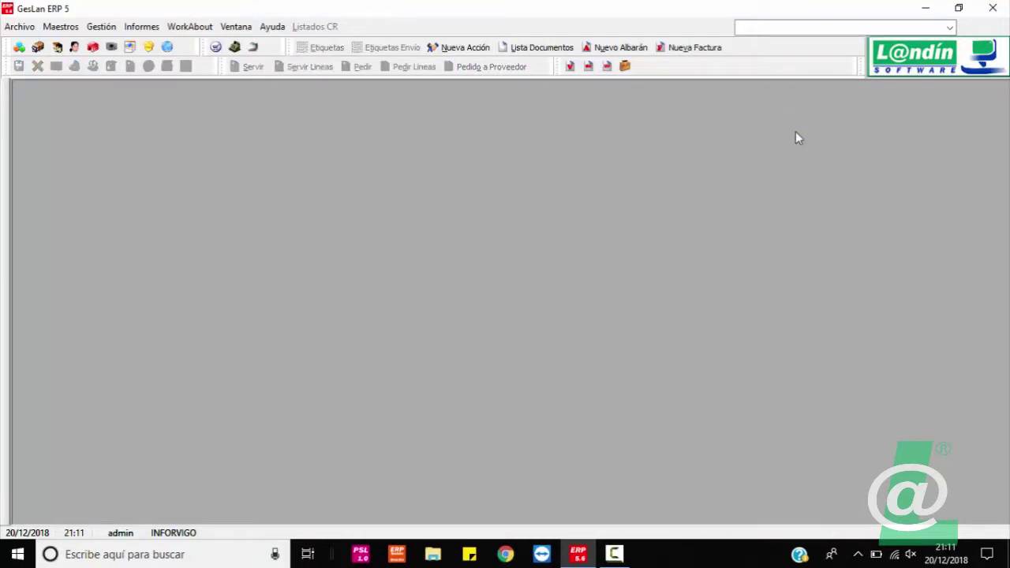
- Filter the outgoing documents list to Pedidos de Cliente and open order 18/0000009
click(101, 27)
mouse_move(197, 43)
click(255, 51)
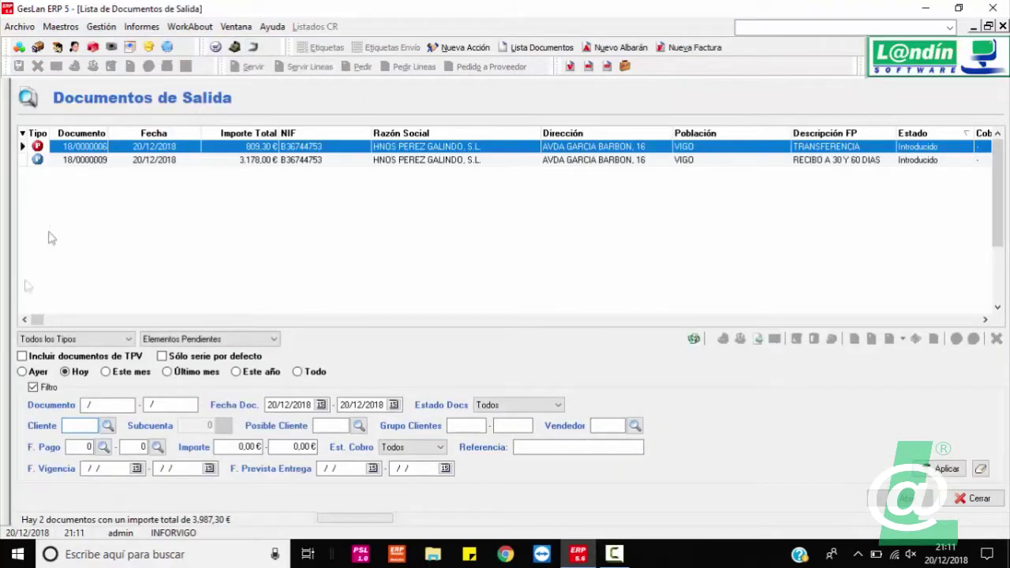
click(85, 339)
click(79, 373)
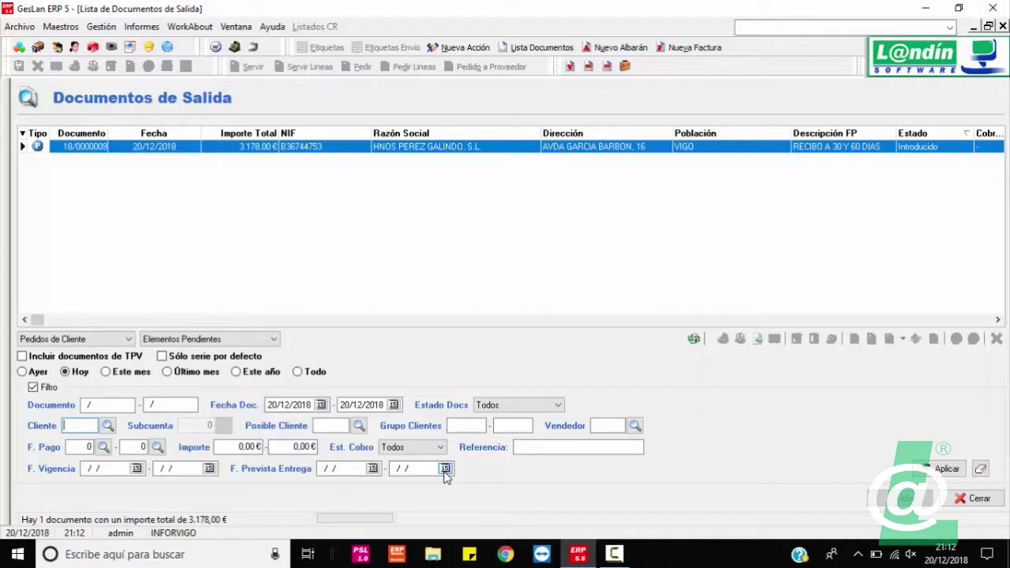
double_click(268, 150)
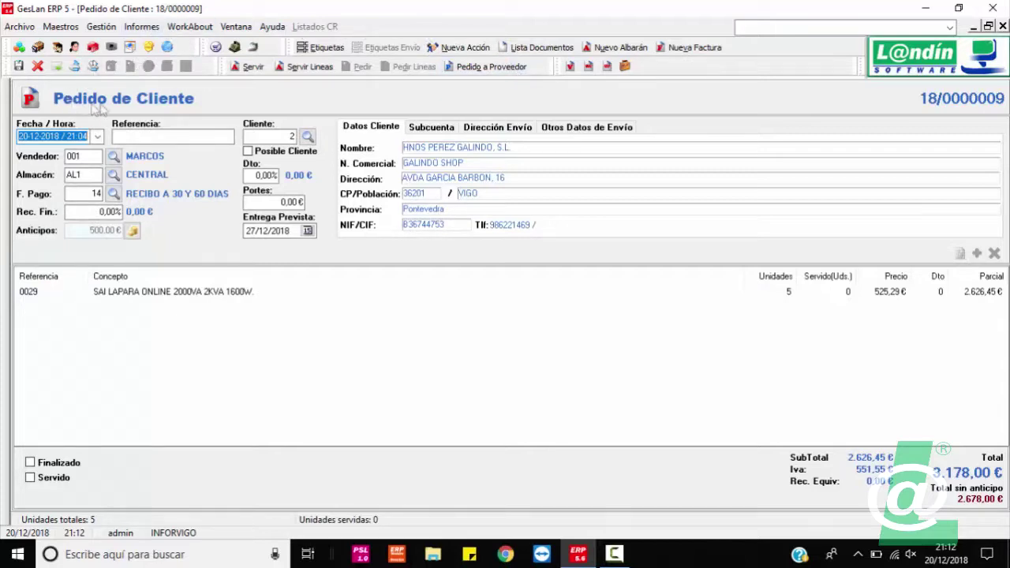
- Generate a supplier purchase order for the complete customer order 18/0000009, then close the order
click(509, 68)
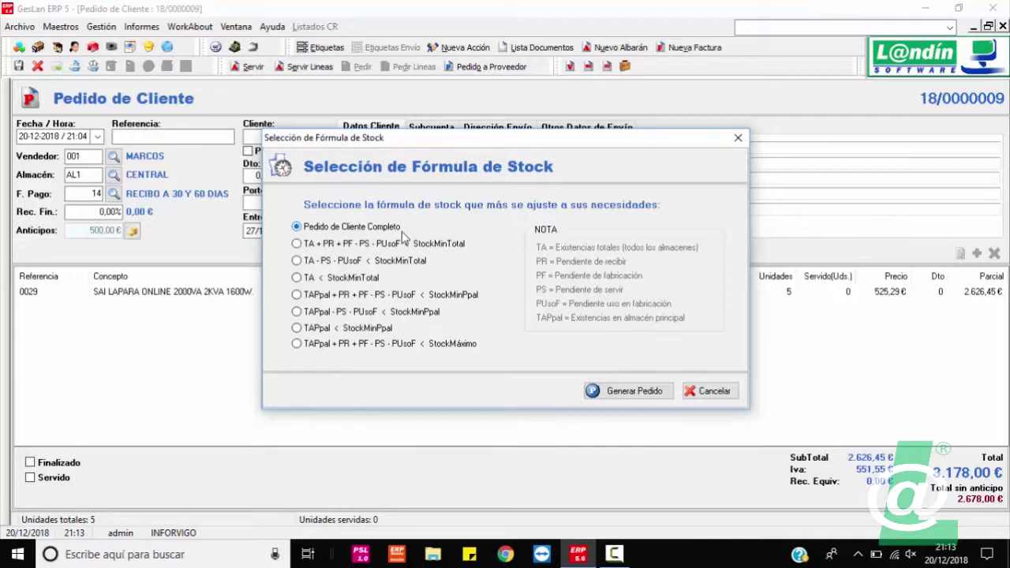
click(641, 394)
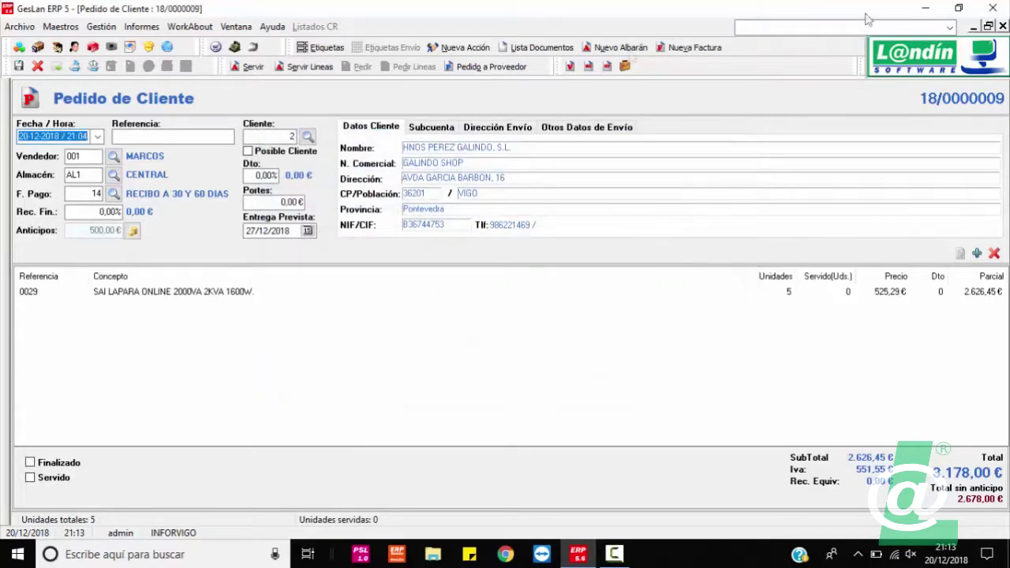
click(1004, 28)
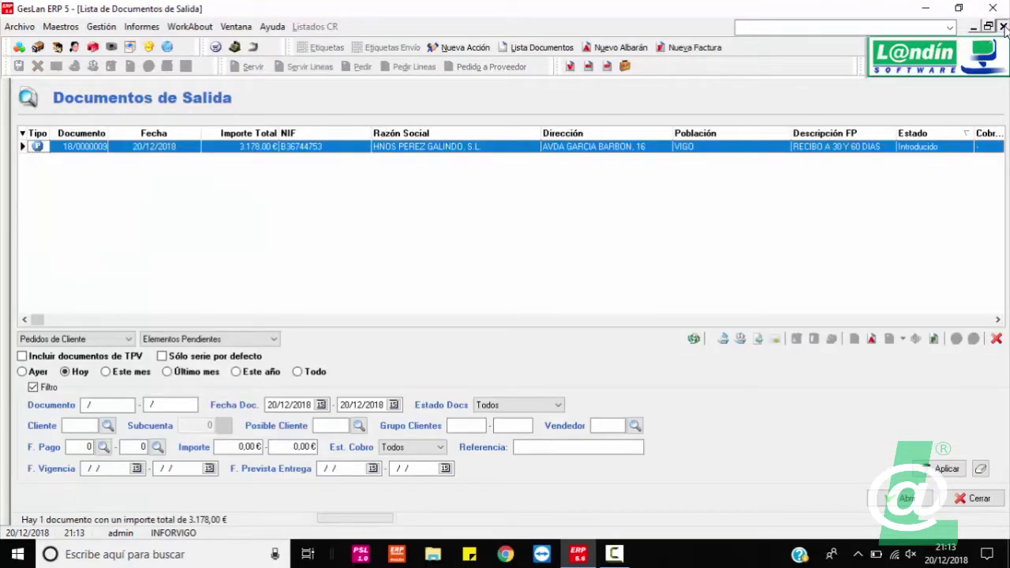
- Open purchase order 18/0000005 from the Compras document list filtered to Pedidos de Compra
click(1004, 28)
click(101, 26)
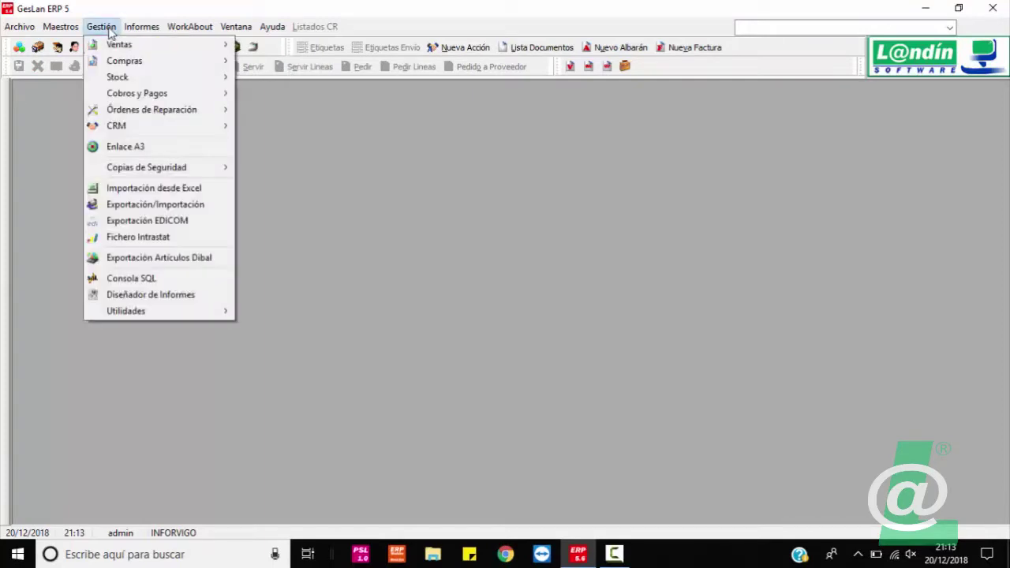
mouse_move(135, 65)
click(308, 63)
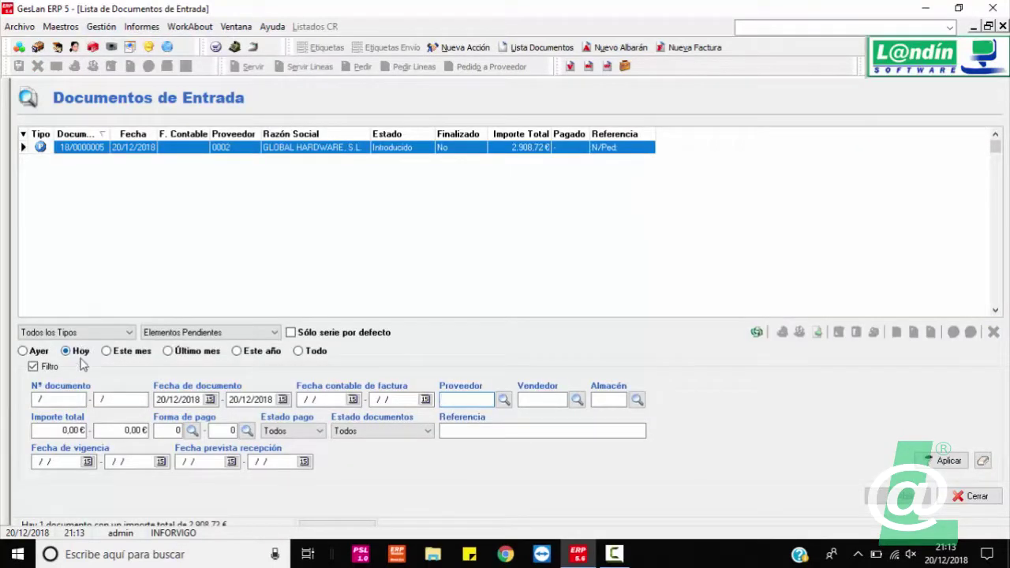
click(76, 334)
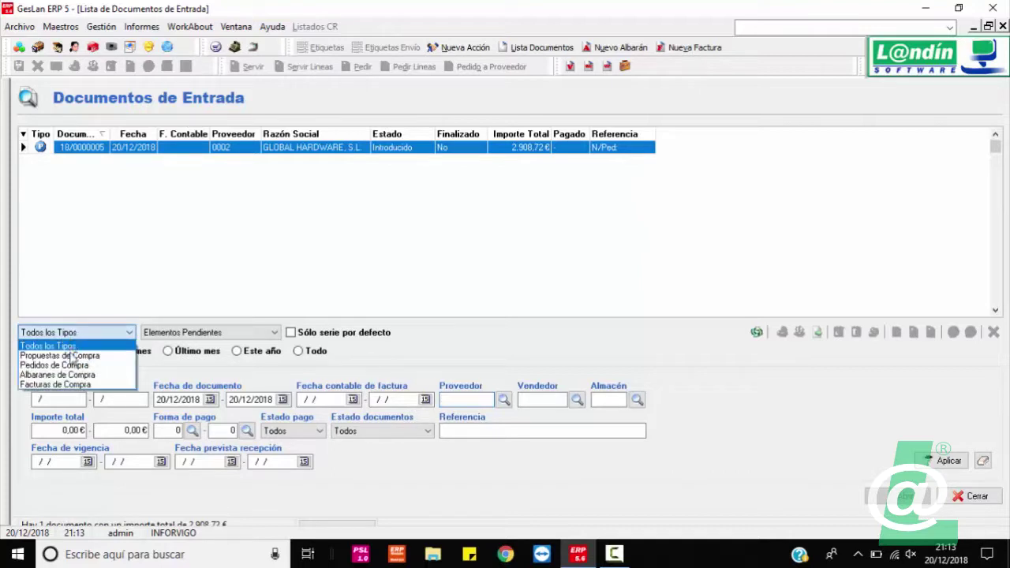
click(72, 365)
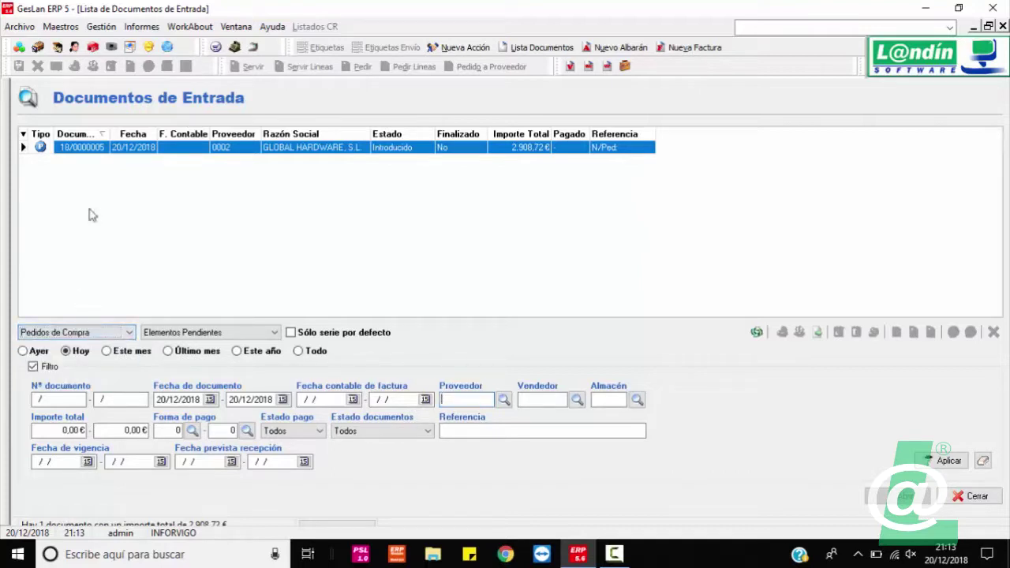
double_click(124, 152)
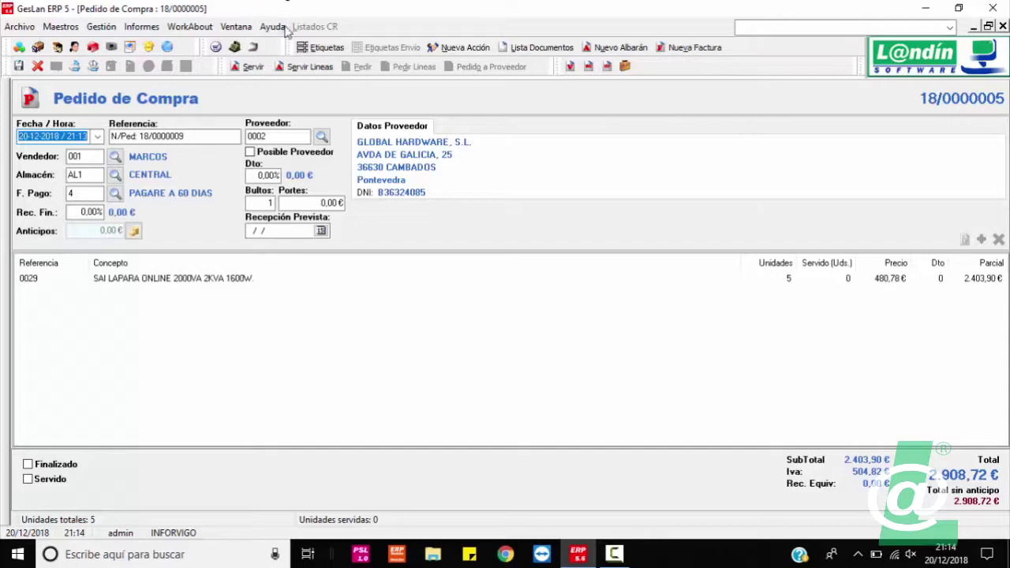
- Close the purchase windows and open the Ventas outgoing documents list
click(1003, 26)
click(1004, 28)
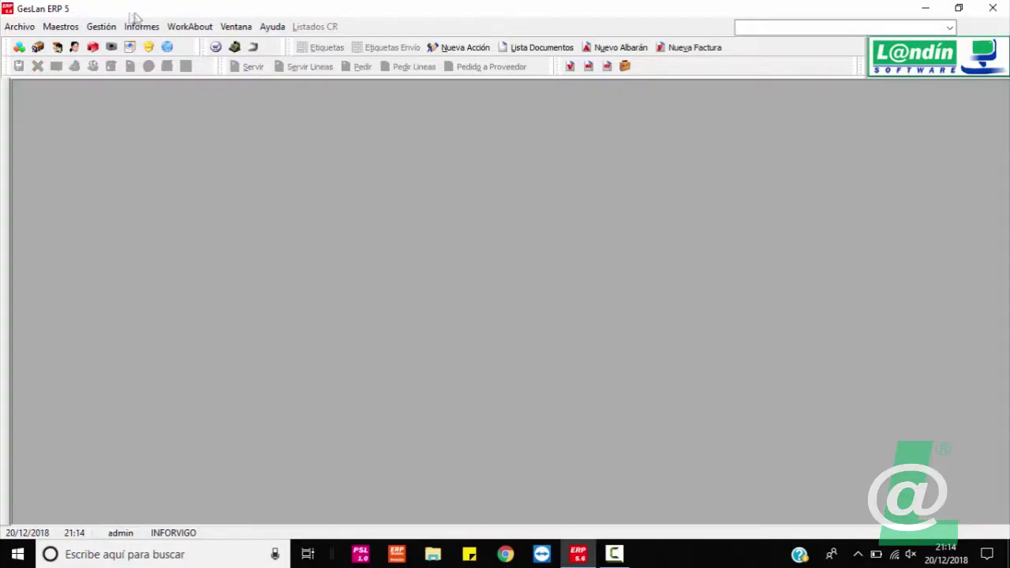
click(110, 27)
mouse_move(118, 44)
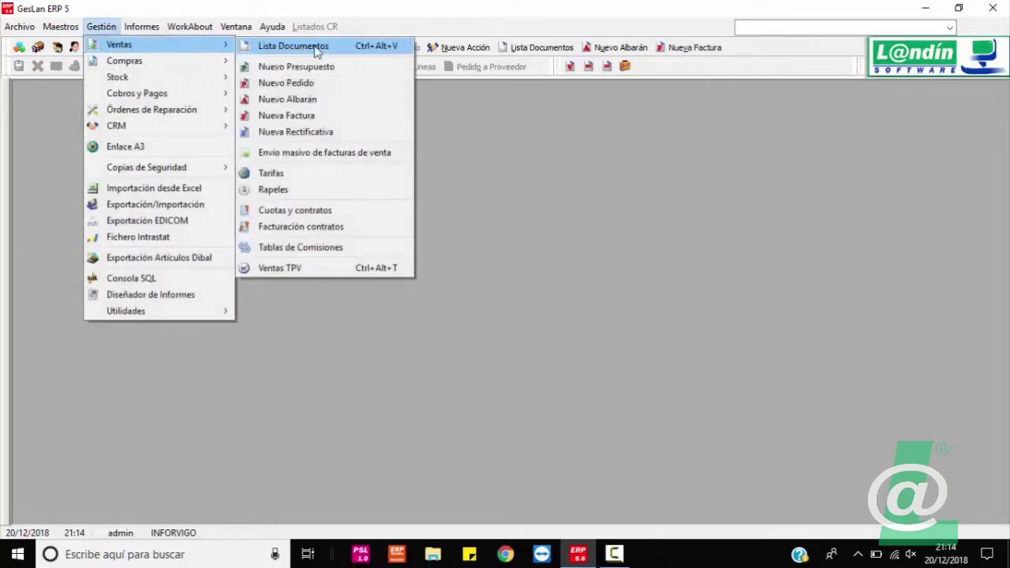
click(293, 45)
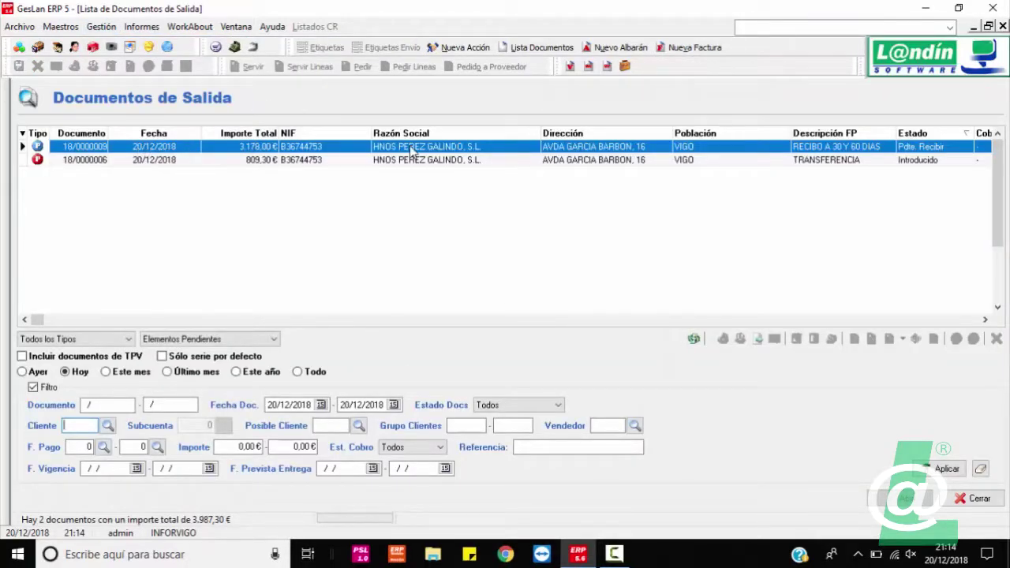
- Filter to Pedidos de Cliente, reopen order 18/0000009 and serve it into delivery note 18/0000062
click(52, 340)
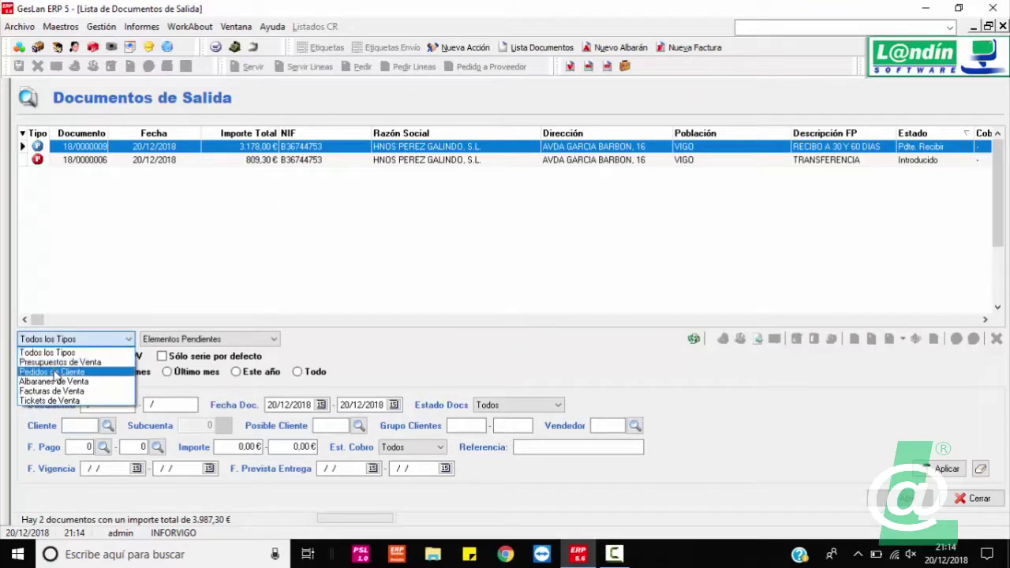
click(55, 373)
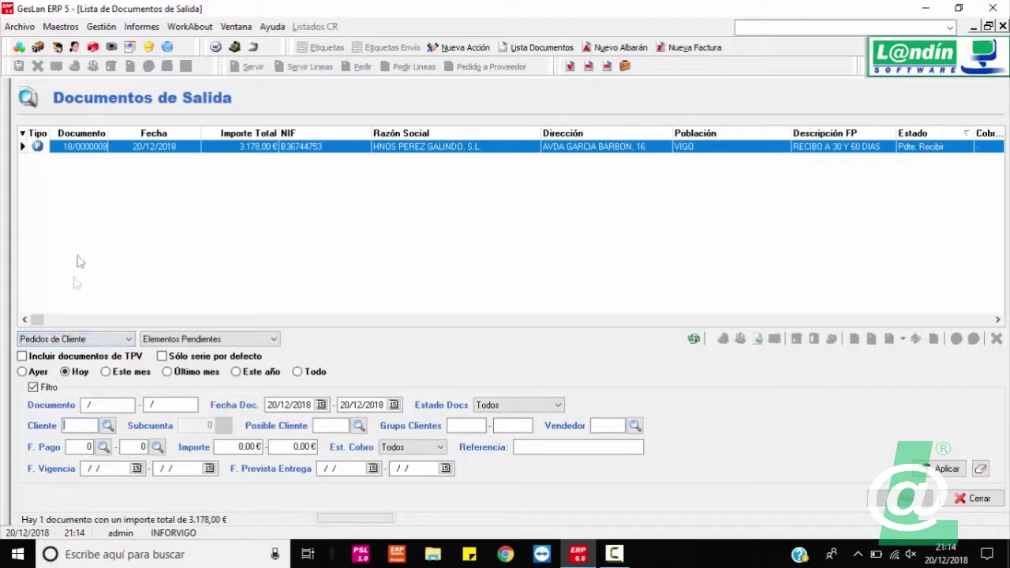
double_click(101, 147)
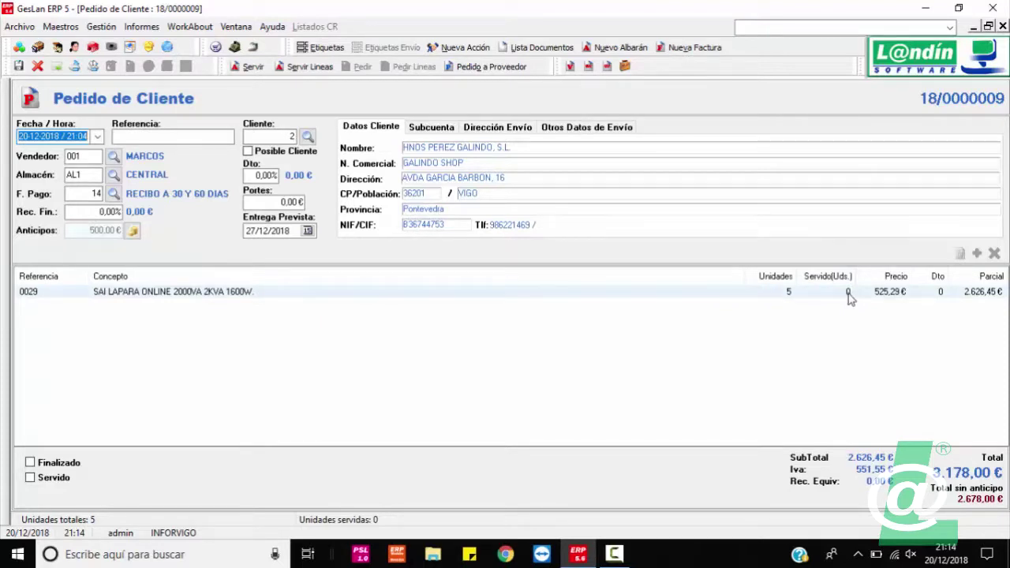
click(251, 67)
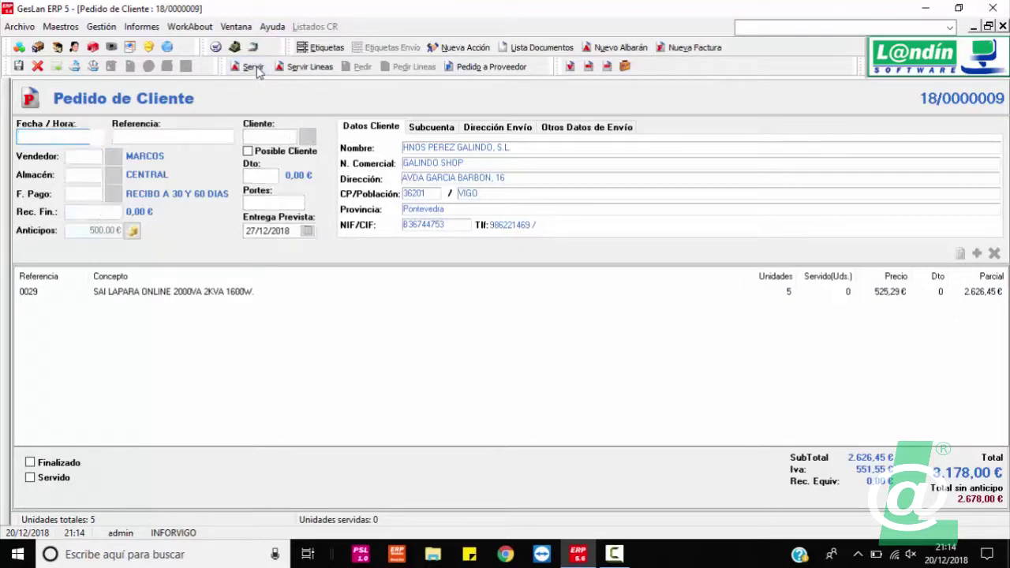